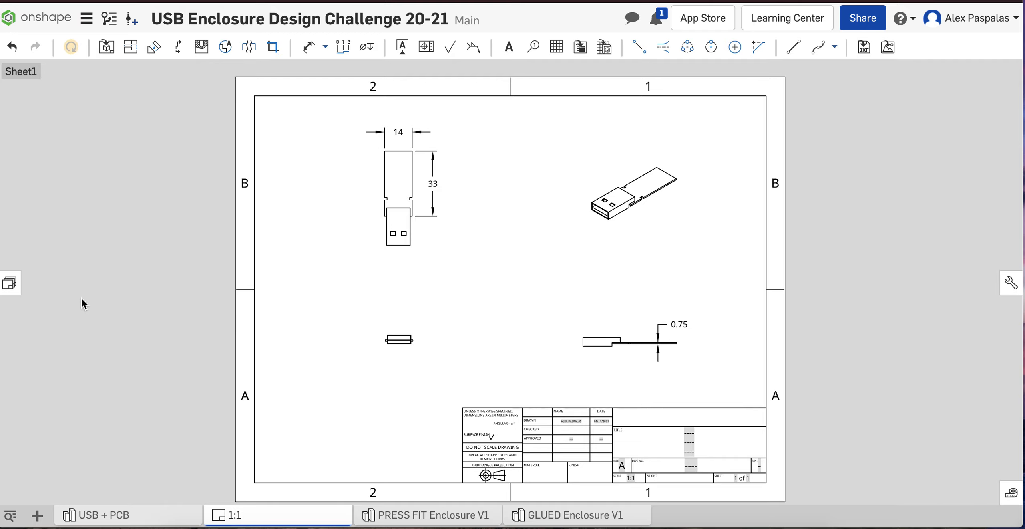
- Add a second sheet to the drawing and rename it "V1 Enclosure"
left_click(11, 284)
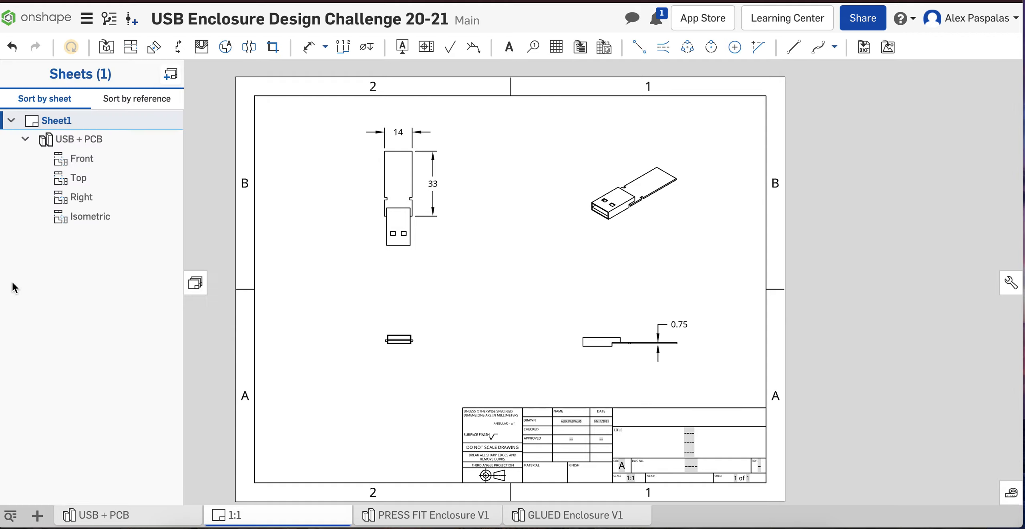
left_click(175, 78)
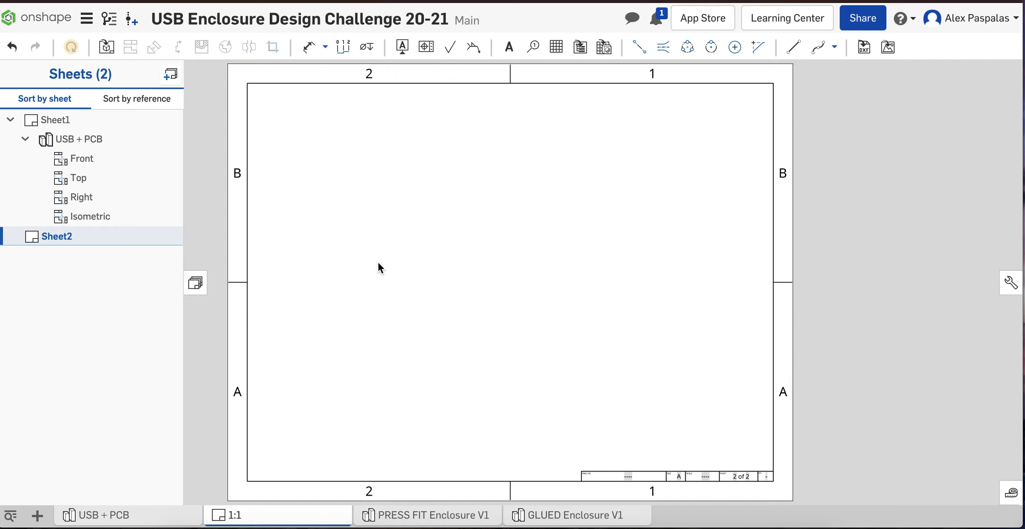
right_click(49, 239)
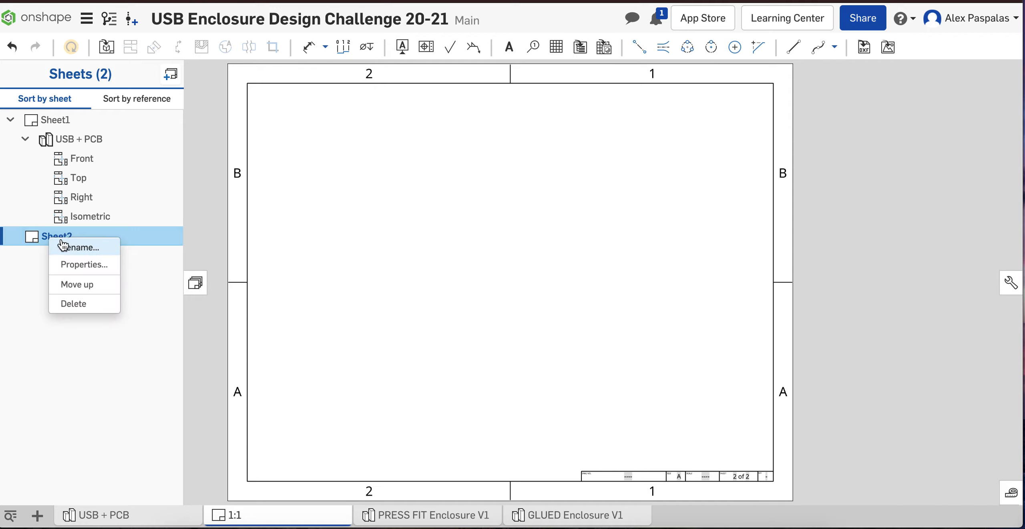
left_click(81, 247)
type("V1")
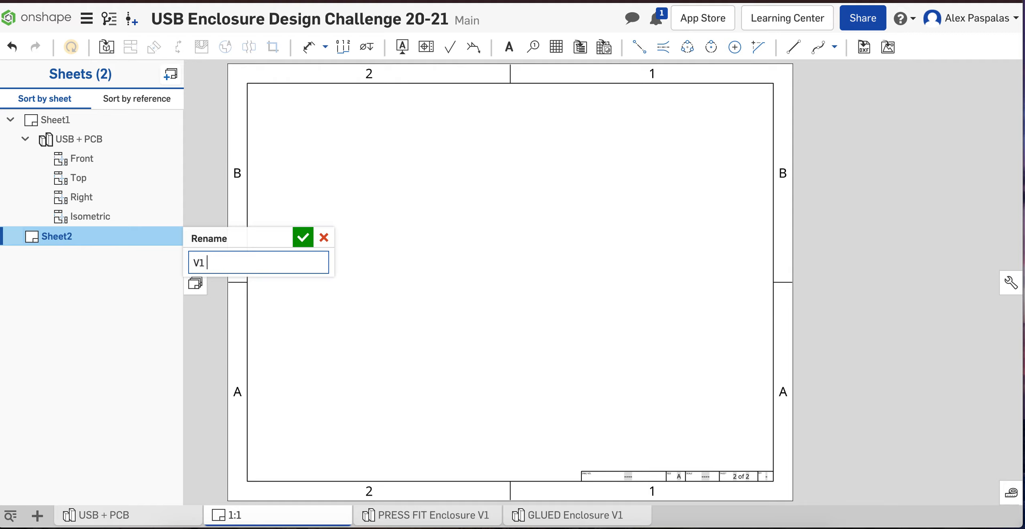
type(" Enclosure")
left_click(307, 242)
- Rename Sheet1 as "USB PCB" and collapse the sheet list
left_click(60, 119)
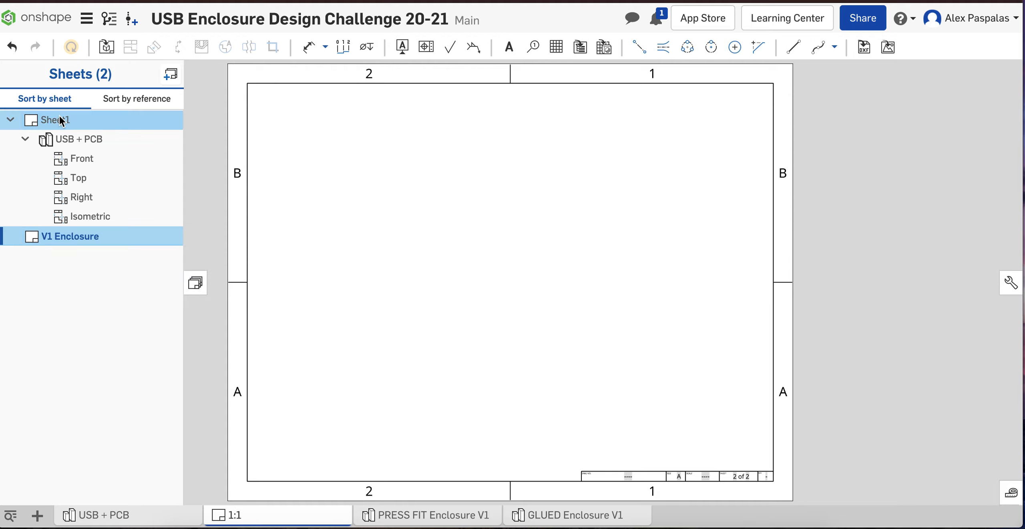
left_click(198, 136)
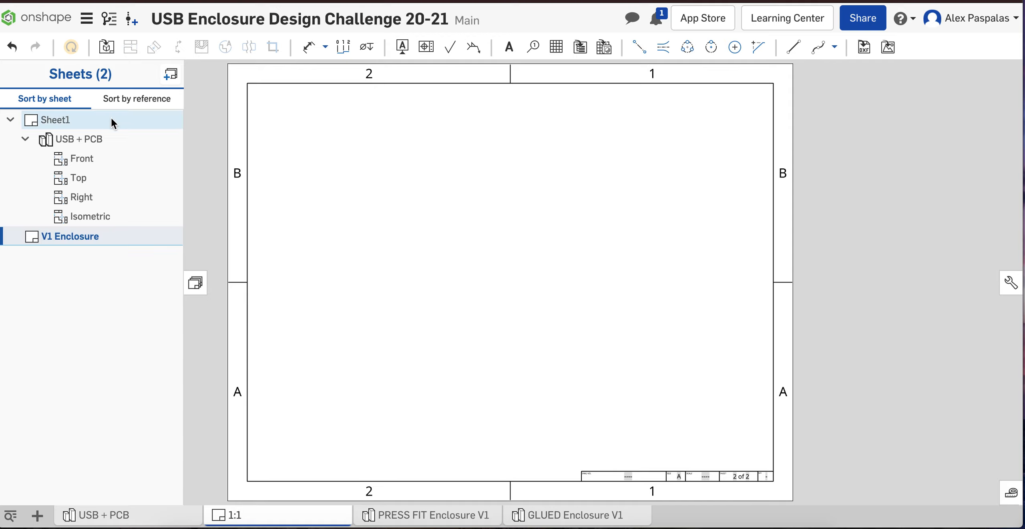
right_click(111, 120)
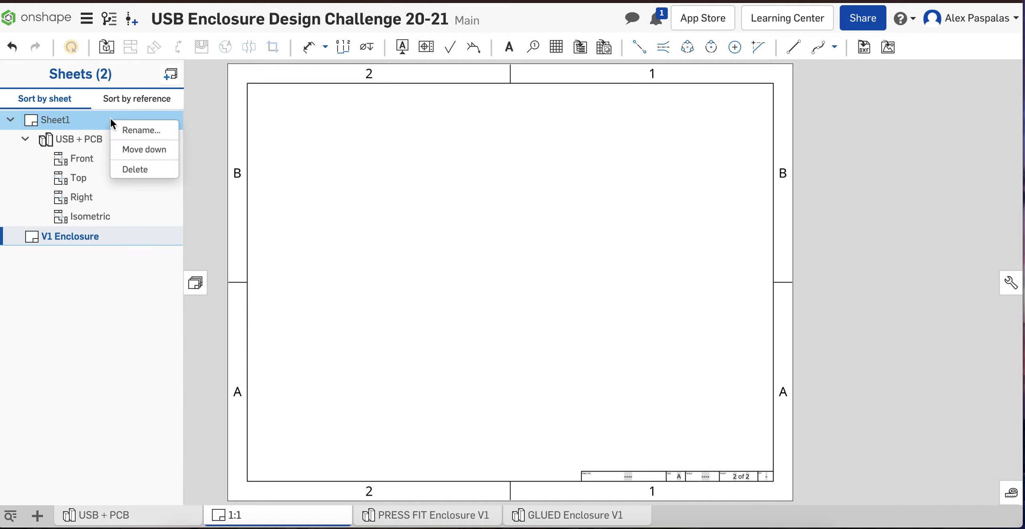
left_click(143, 127)
type("USB")
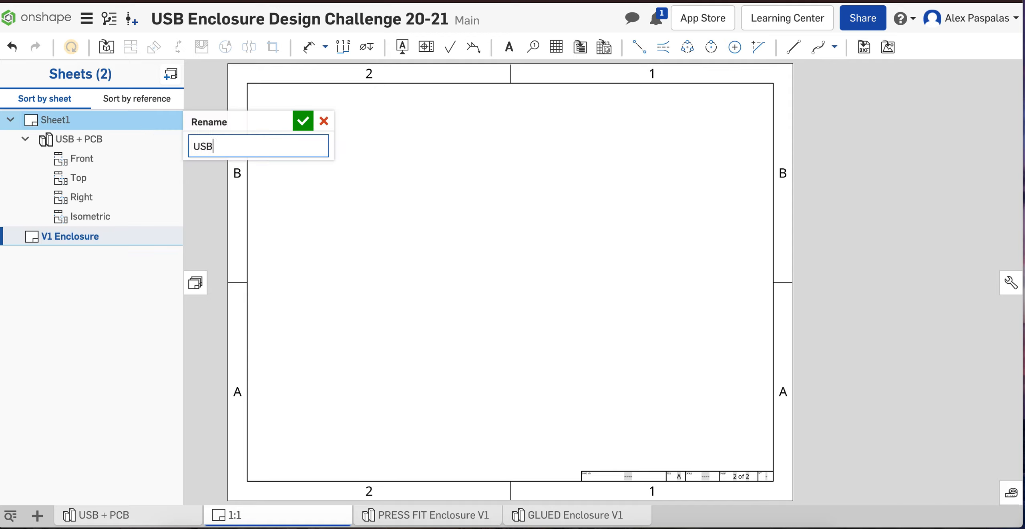
type(" PCB")
left_click(303, 121)
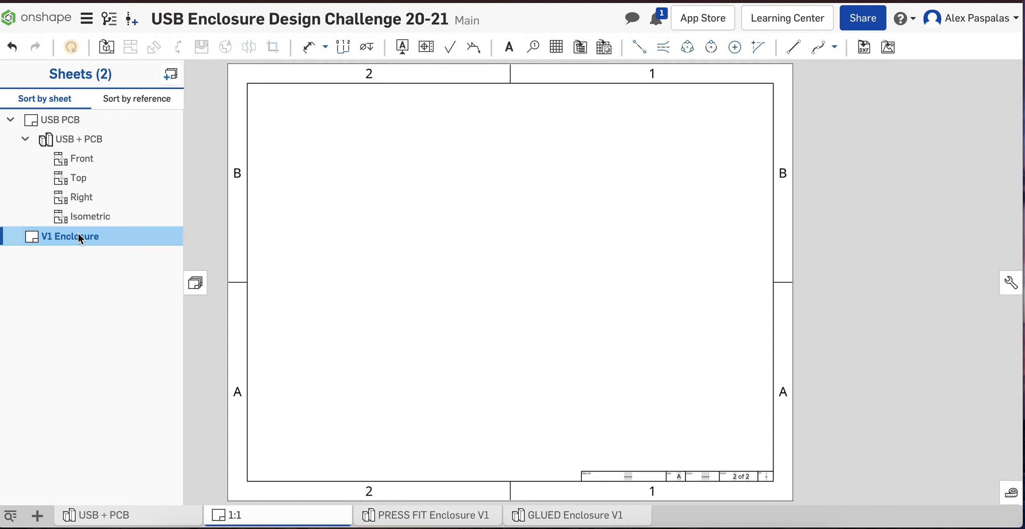
left_click(196, 283)
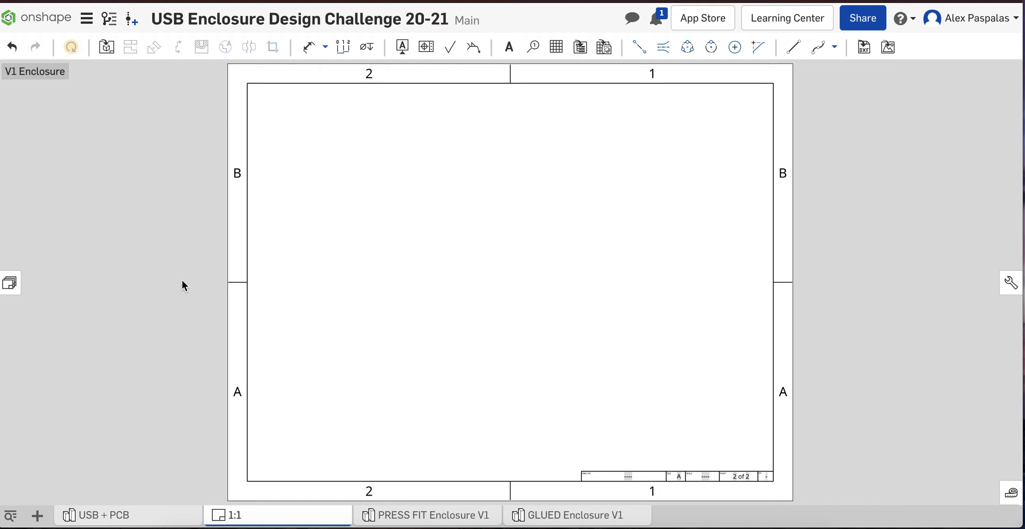
- Set the scale of the V1 Enclosure sheet to 1:1, keeping sheet size A
right_click(465, 360)
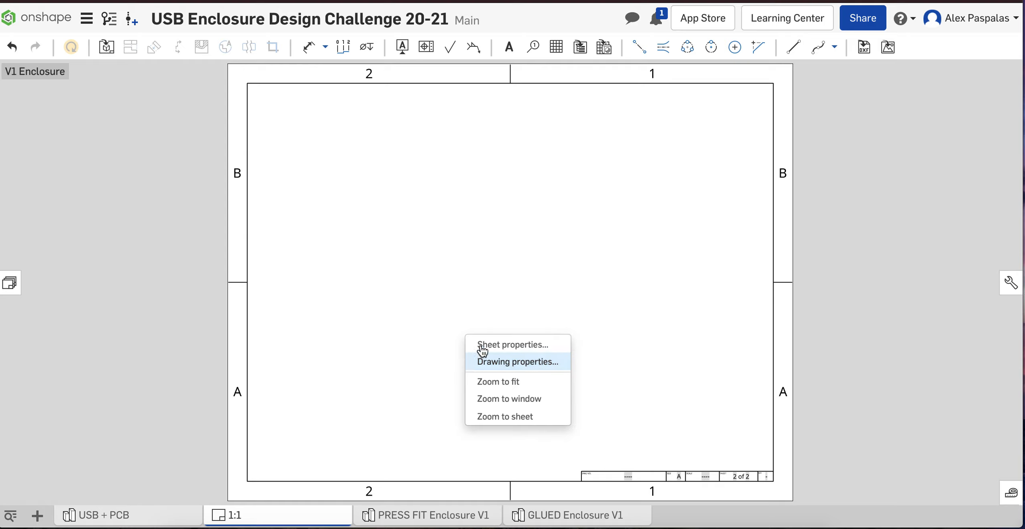
left_click(503, 344)
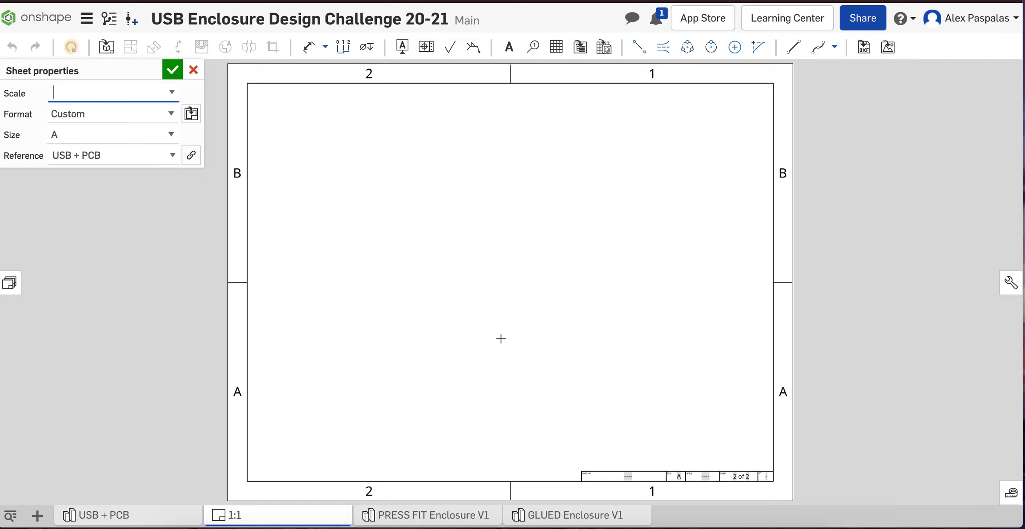
left_click(172, 95)
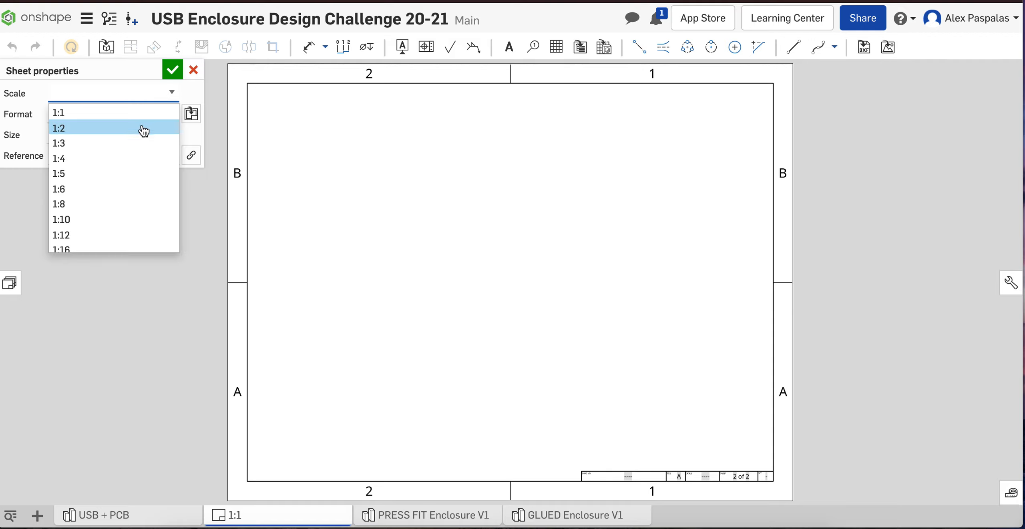
left_click(138, 112)
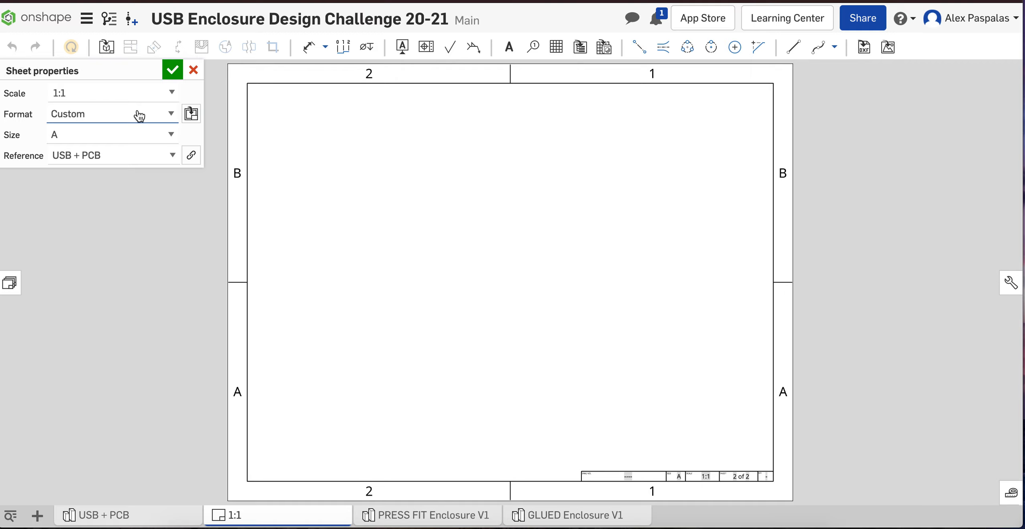
left_click(166, 138)
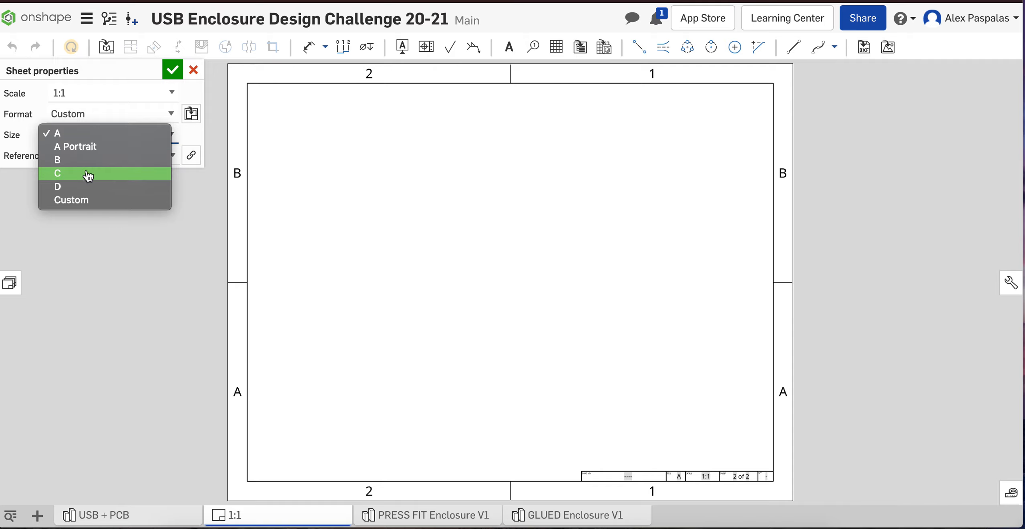
left_click(197, 189)
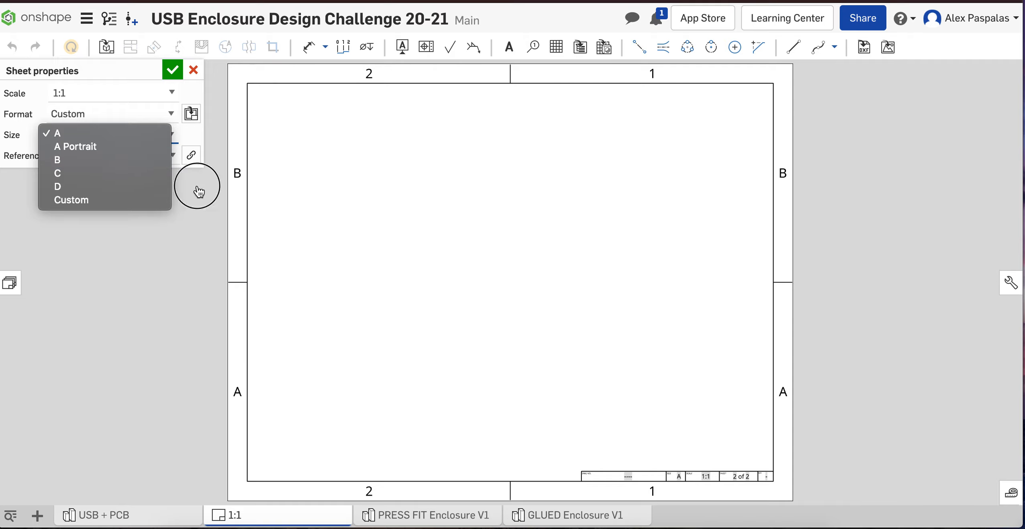
left_click(176, 68)
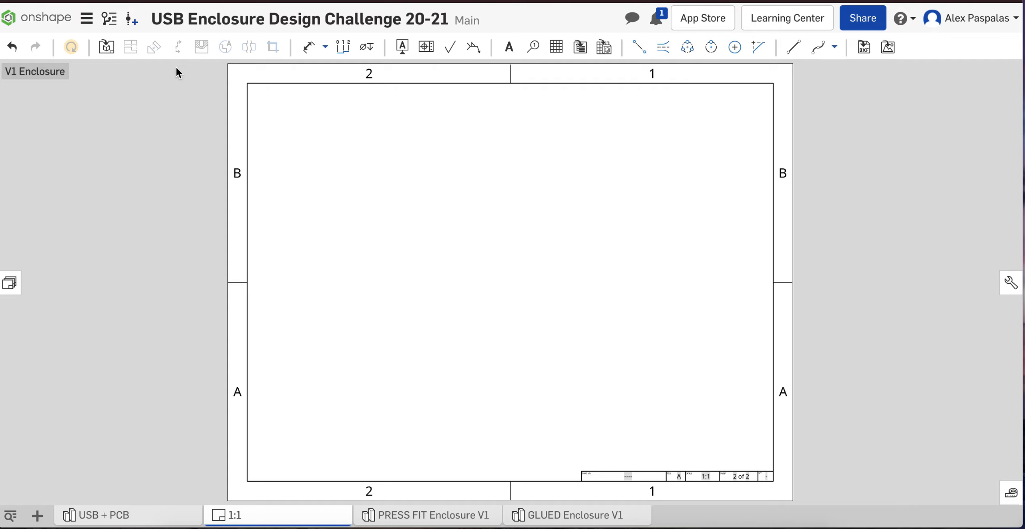
- Insert a 1:1 Top view of the Bottom Enclosure part from GLUED Enclosure V1 in zone B2 of the sheet
left_click(105, 48)
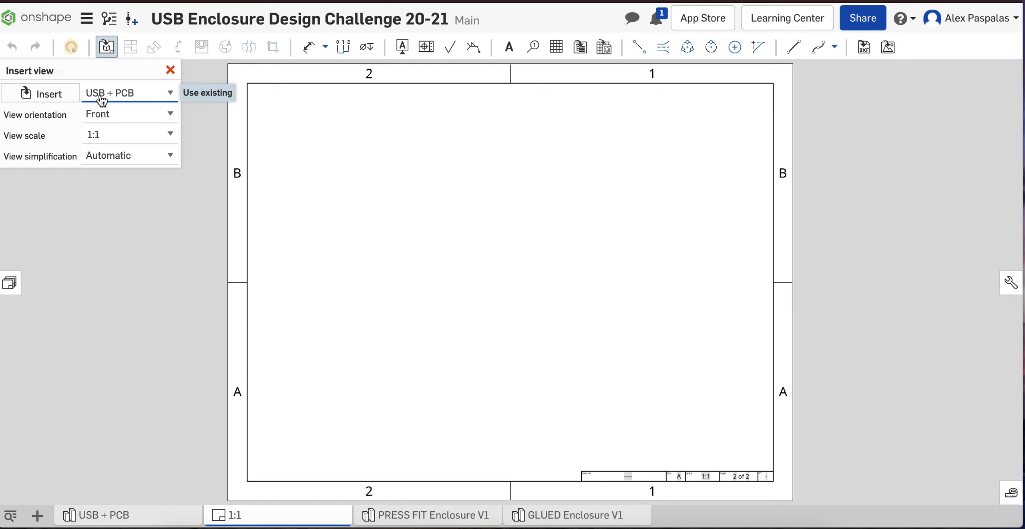
left_click(50, 95)
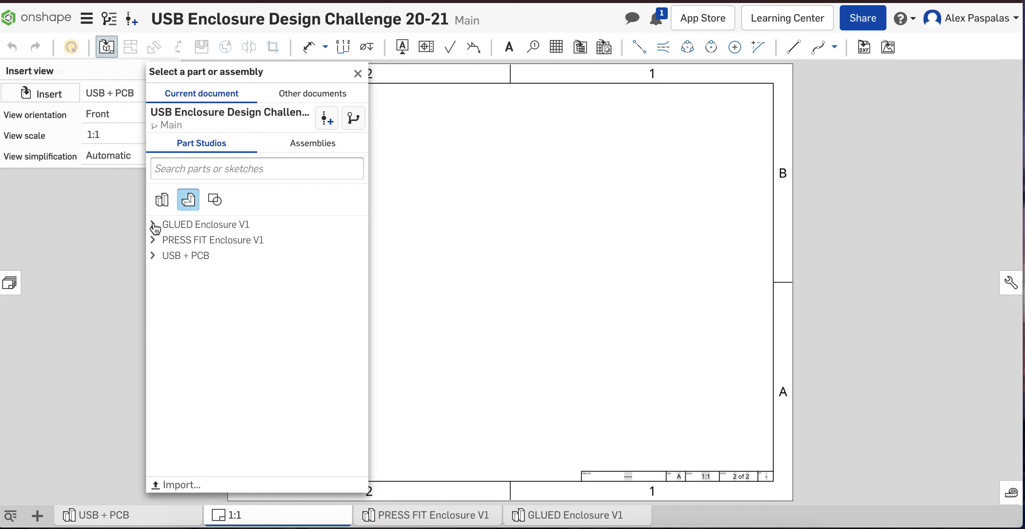
left_click(153, 225)
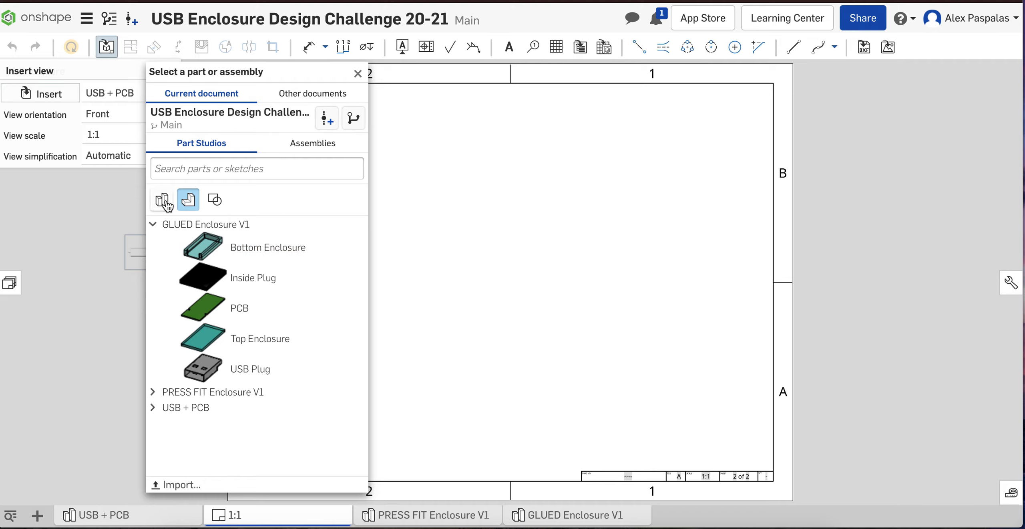
left_click(268, 249)
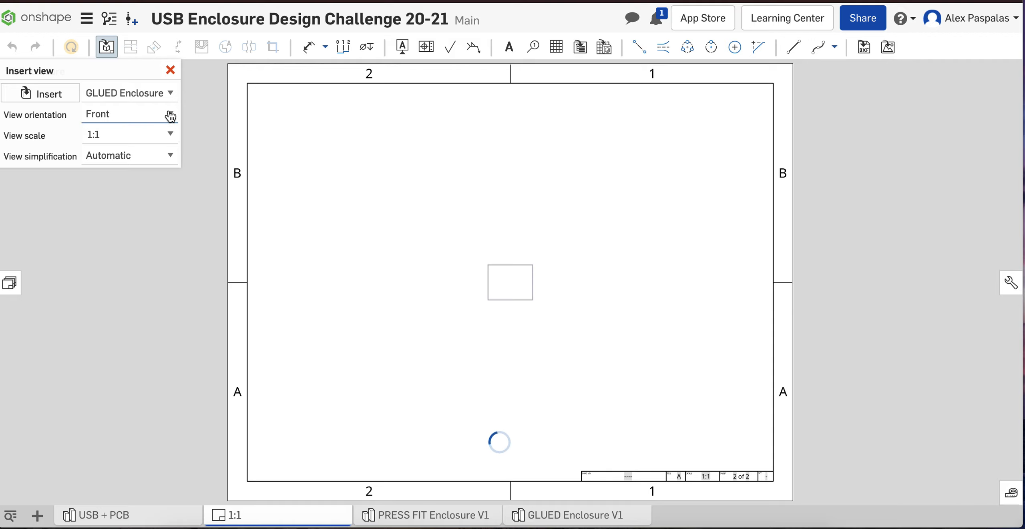
left_click(168, 114)
left_click(141, 77)
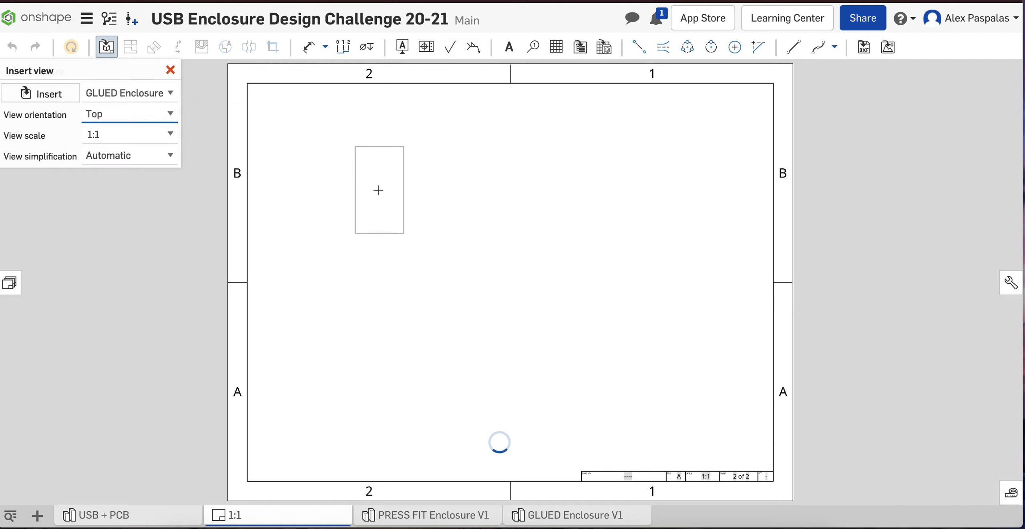
left_click(378, 189)
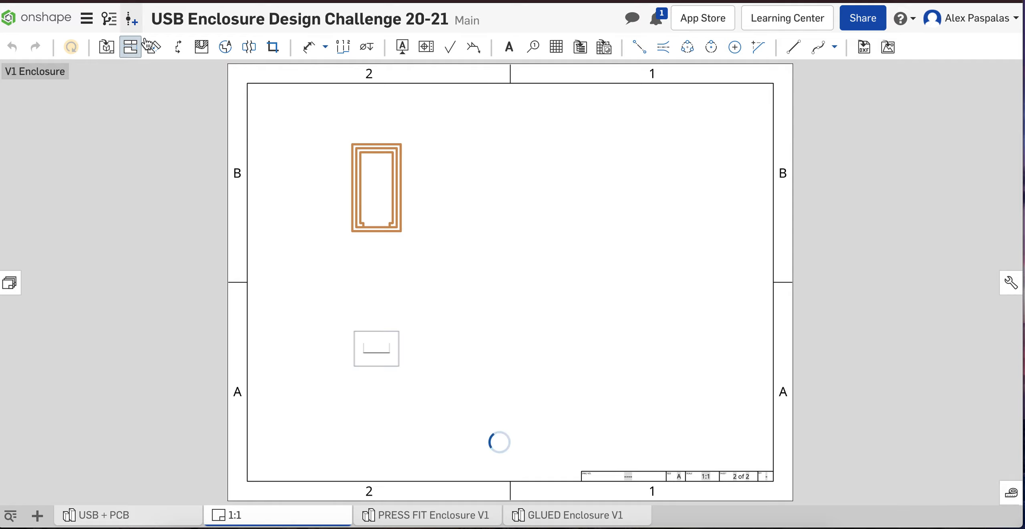
key("Escape")
- Insert a Front view of USB + PCB at sheet scale below the enclosure's top view
left_click(106, 47)
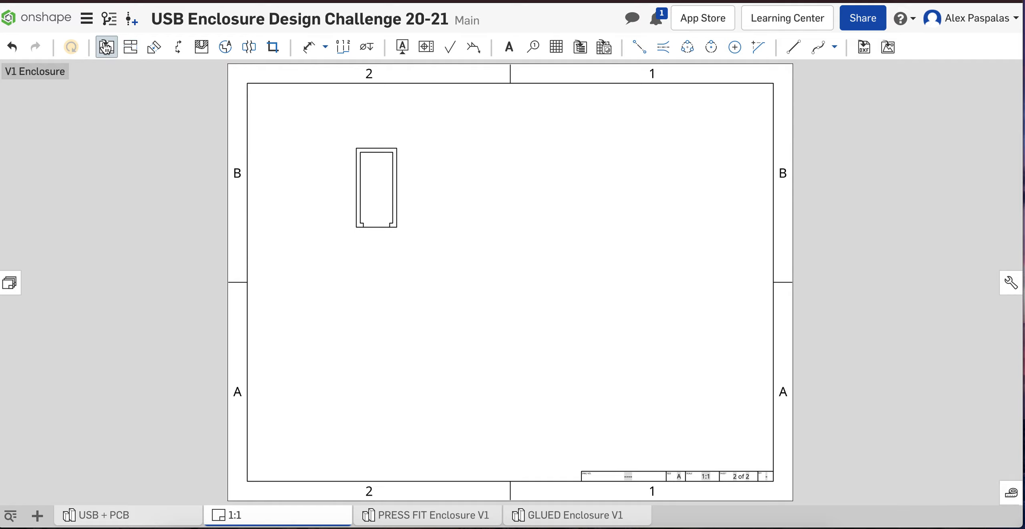
left_click(126, 117)
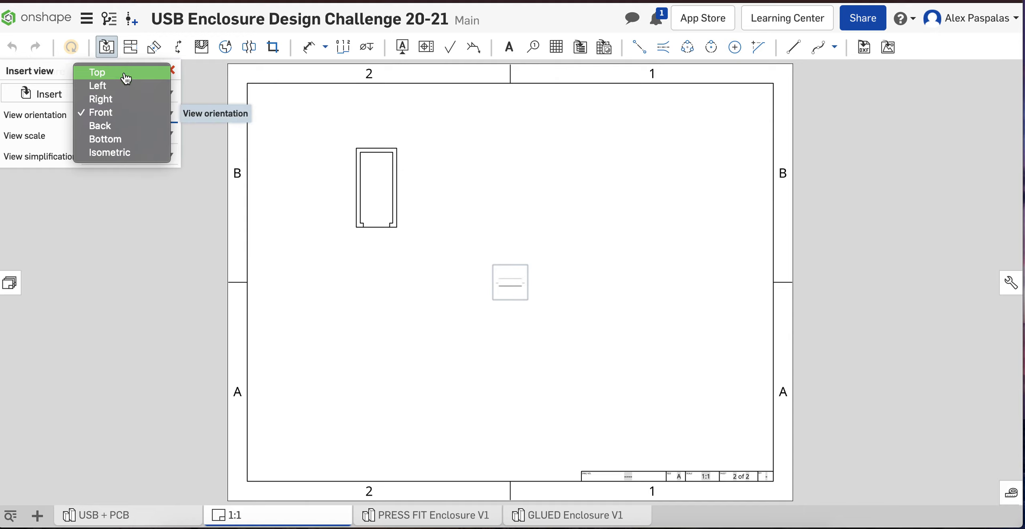
left_click(125, 113)
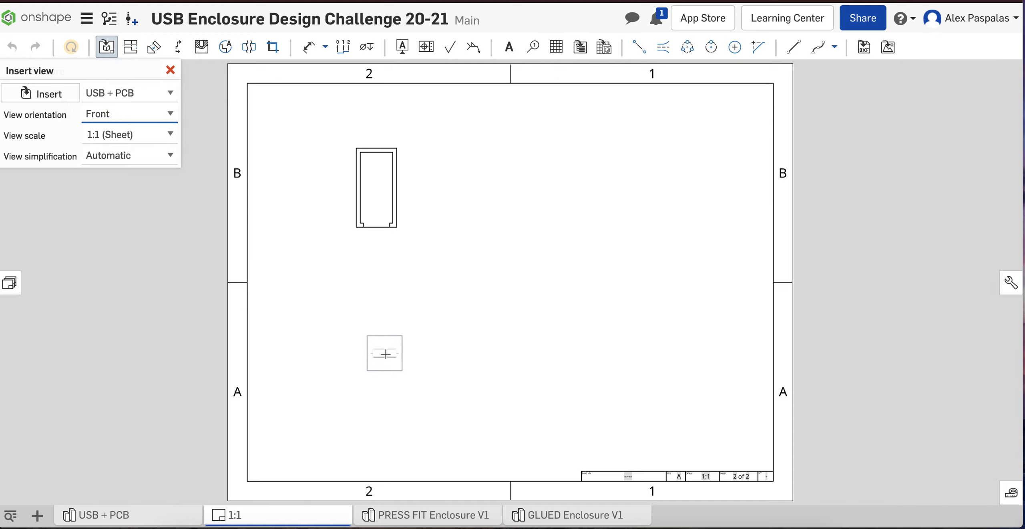
left_click(381, 355)
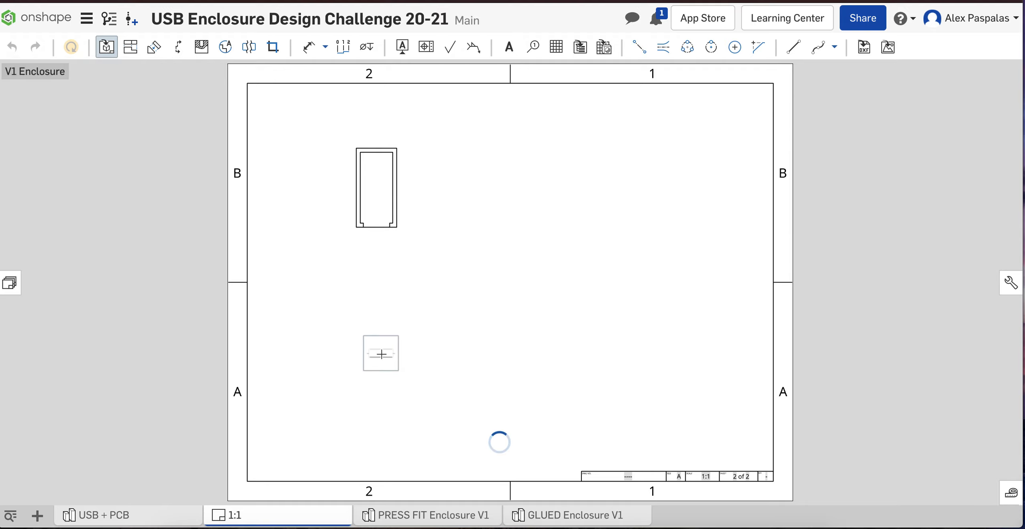
left_click(106, 47)
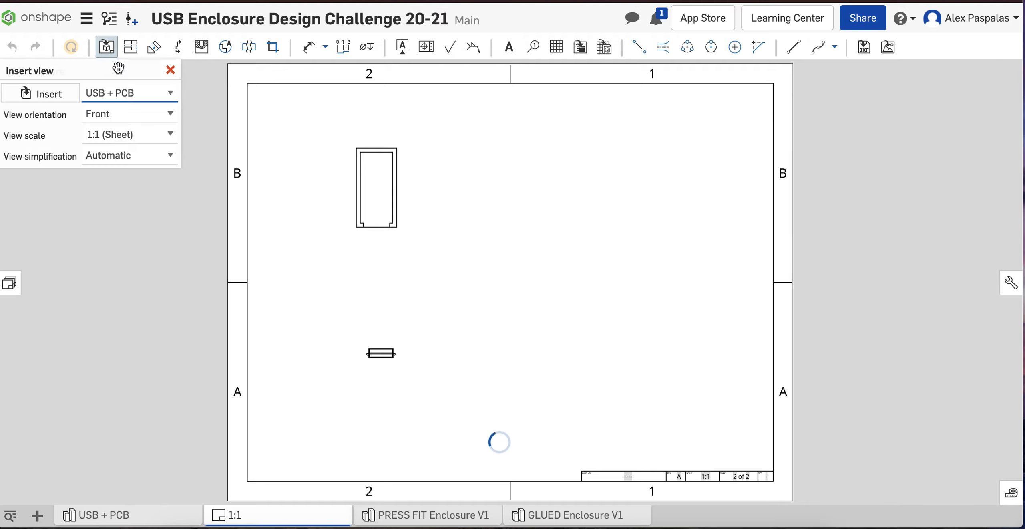
left_click(132, 113)
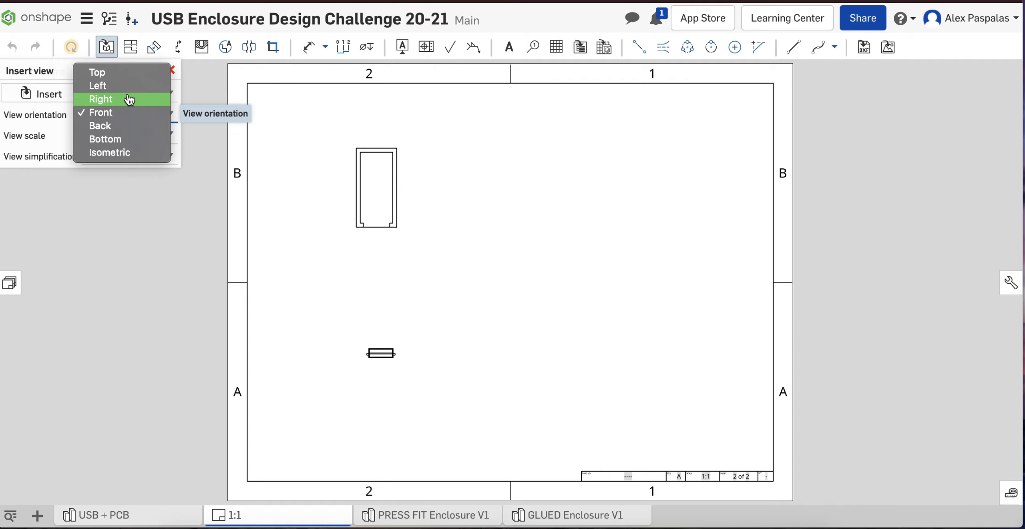
left_click(129, 100)
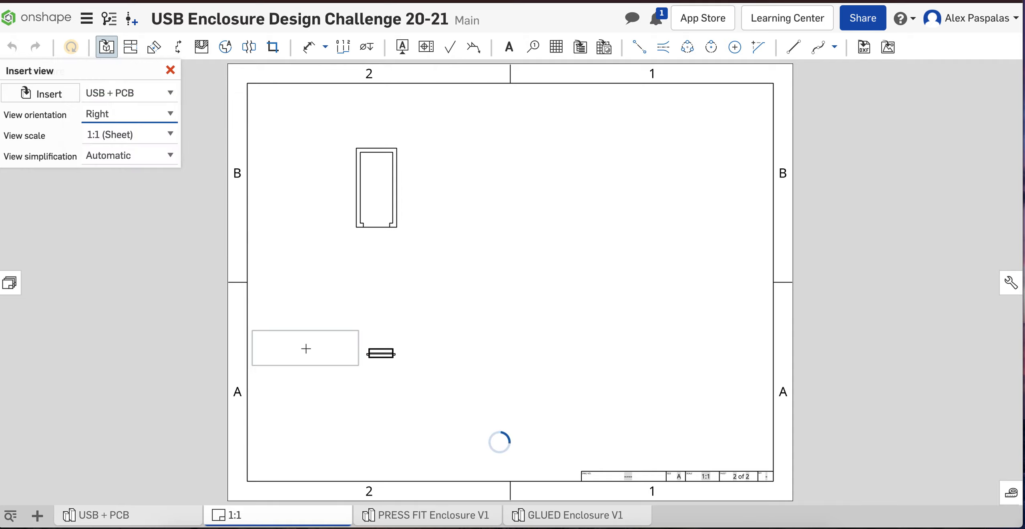
key("Escape")
- Delete the USB + PCB front view from the V1 Enclosure sheet
left_click(381, 355)
key("Delete")
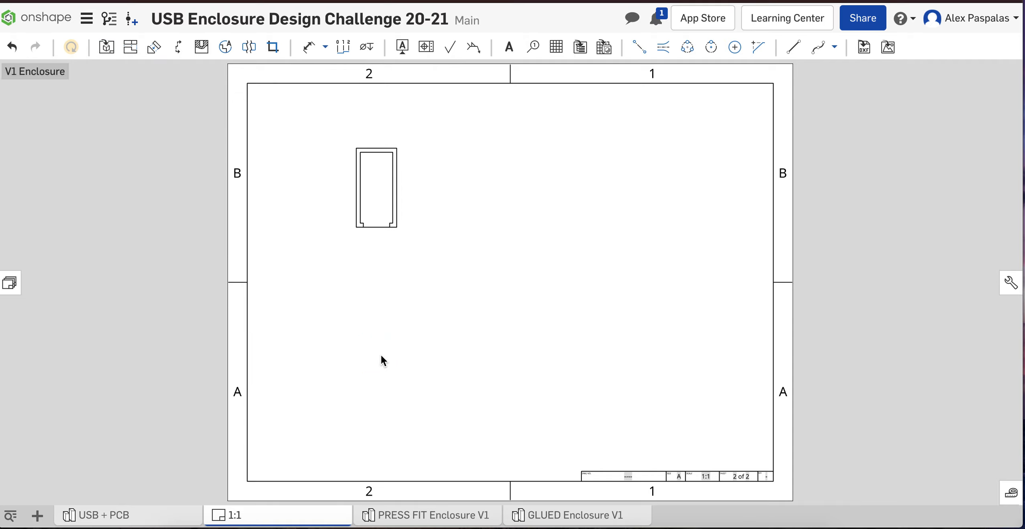
- Insert a Front view of the GLUED Enclosure part at 1:1 sheet scale directly below its top view
left_click(106, 47)
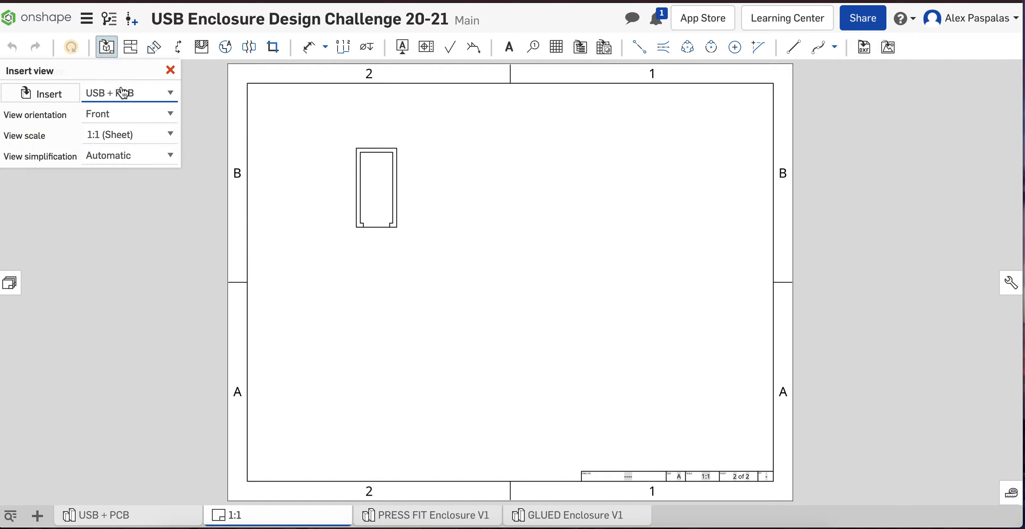
left_click(122, 93)
left_click(153, 106)
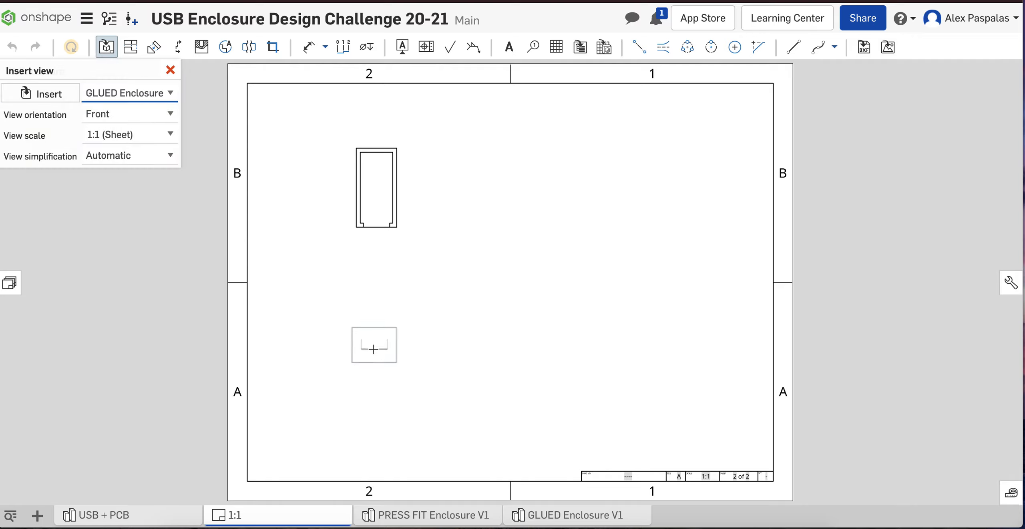
left_click(373, 350)
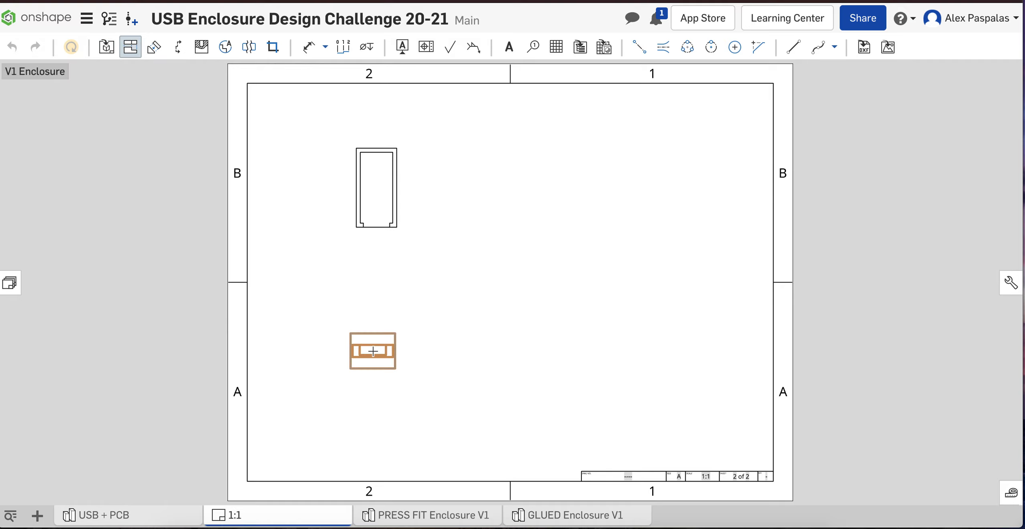
- Insert a Right view of GLUED Enclosure V1 Bottom Enclosure at 1:1 sheet scale in zone A1, level with the front view
left_click(105, 47)
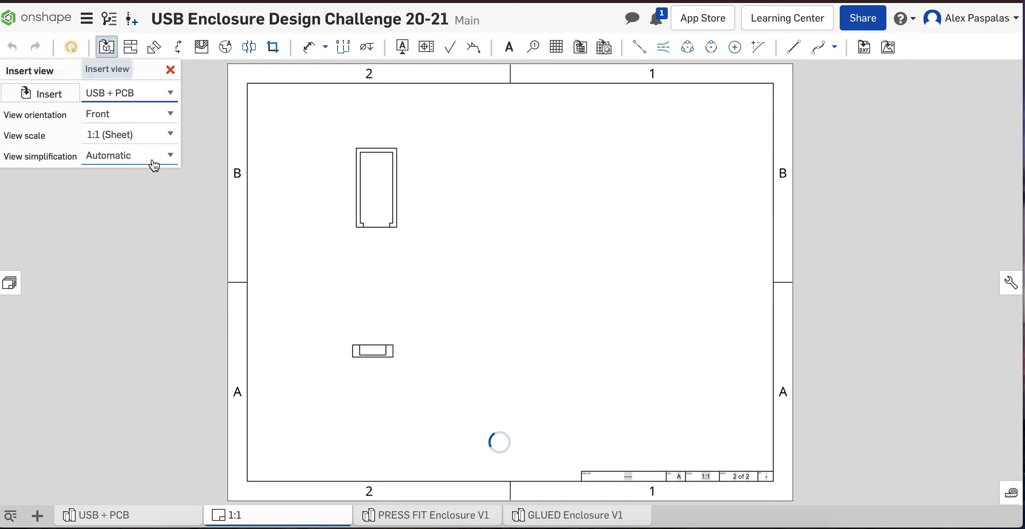
left_click(164, 94)
left_click(165, 105)
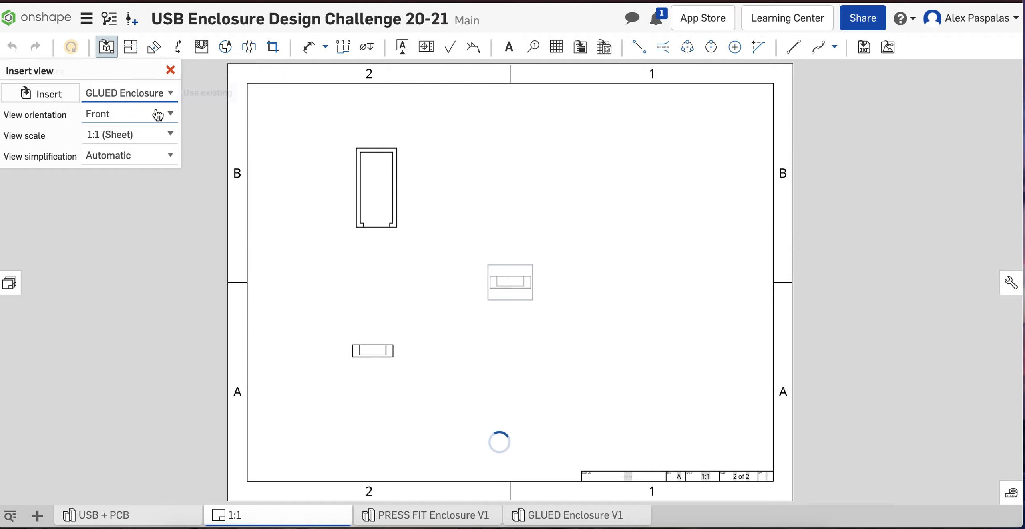
left_click(157, 115)
left_click(151, 99)
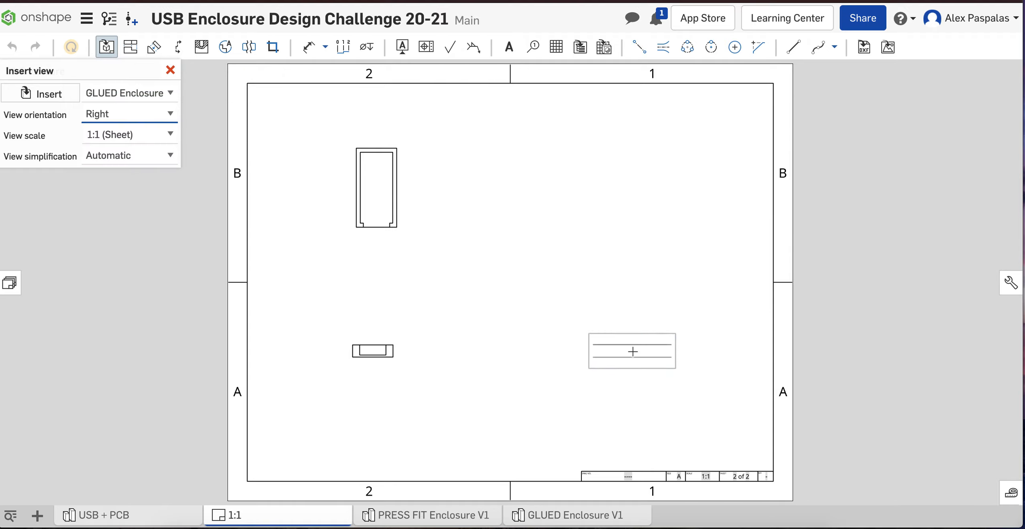
left_click(633, 354)
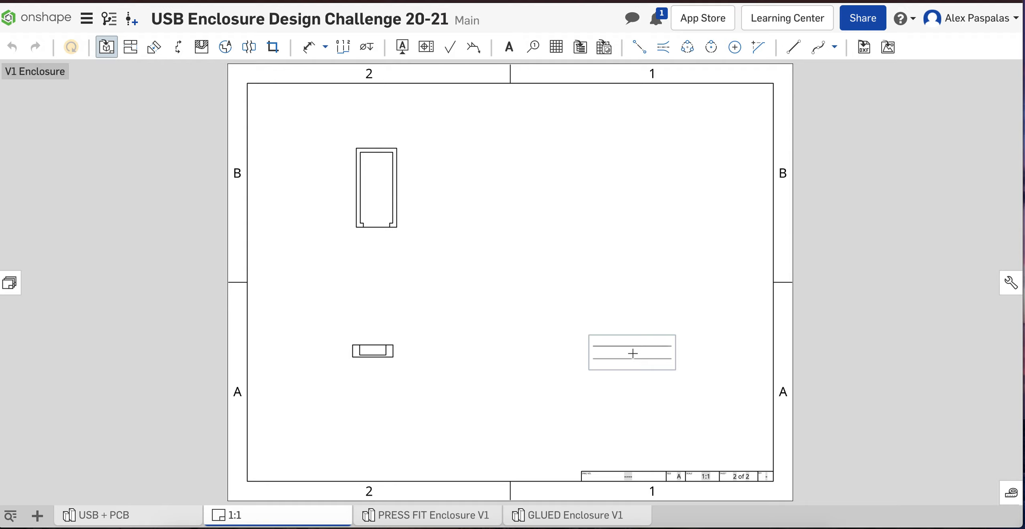
- Insert a 1:1 Isometric view of GLUED Enclosure V1 Bottom Enclosure in zone B1 and nudge the top view left to sit above the front view
left_click(106, 47)
left_click(130, 95)
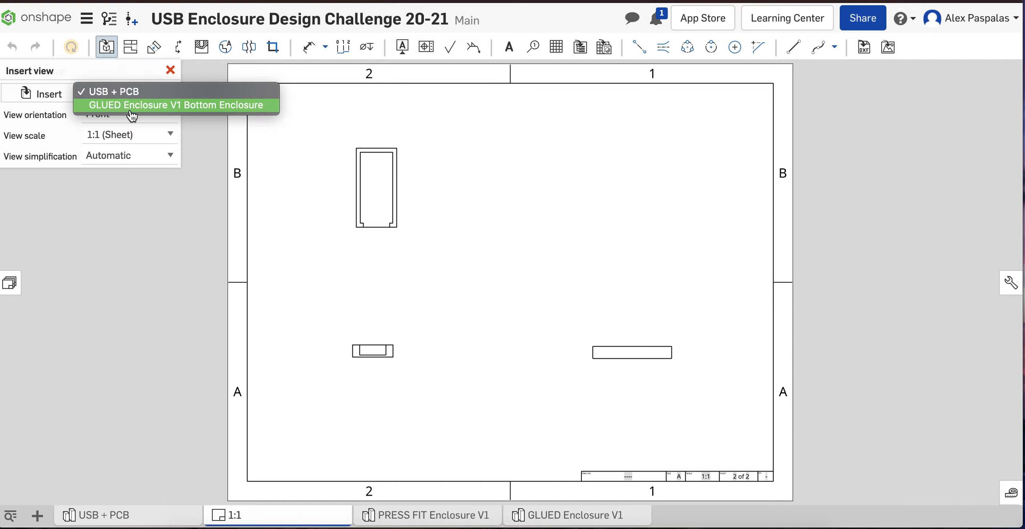
left_click(131, 105)
left_click(130, 113)
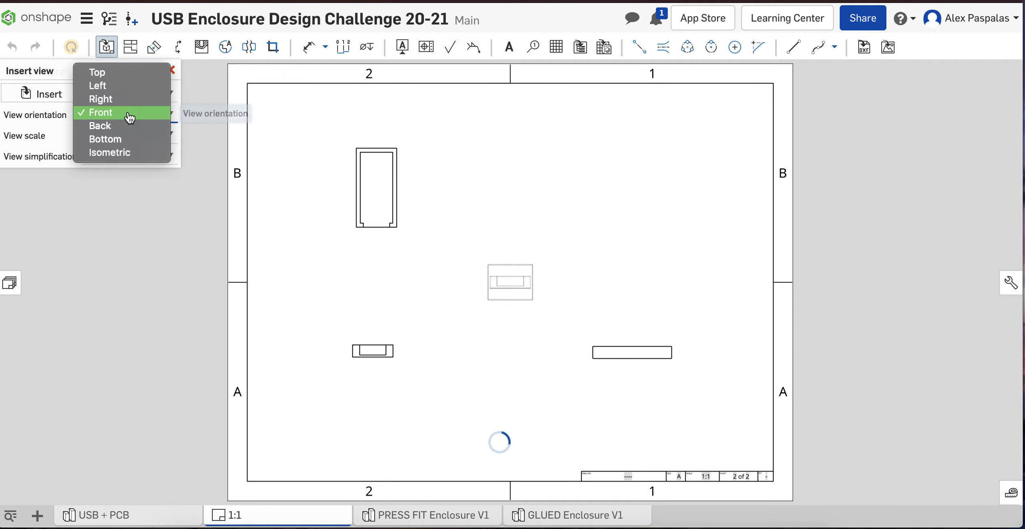
left_click(130, 153)
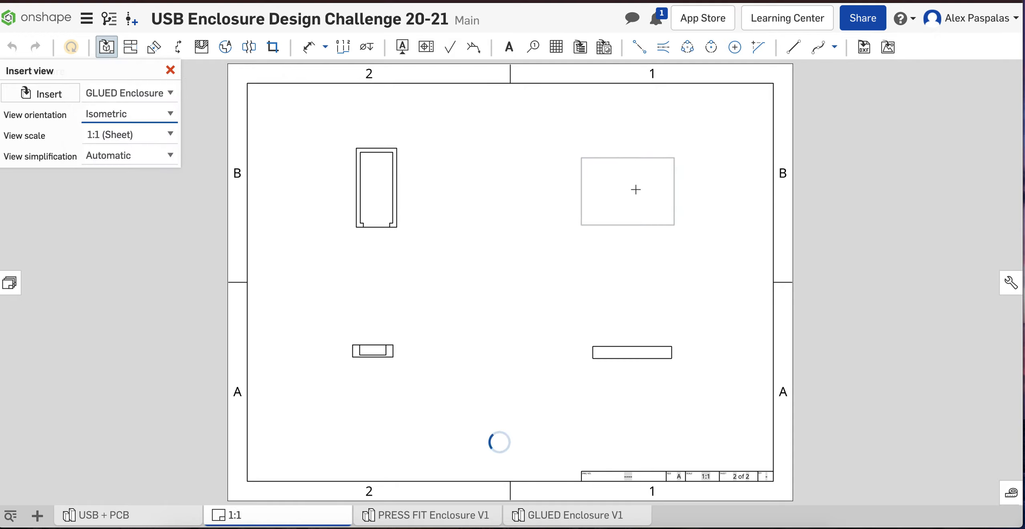
left_click(637, 188)
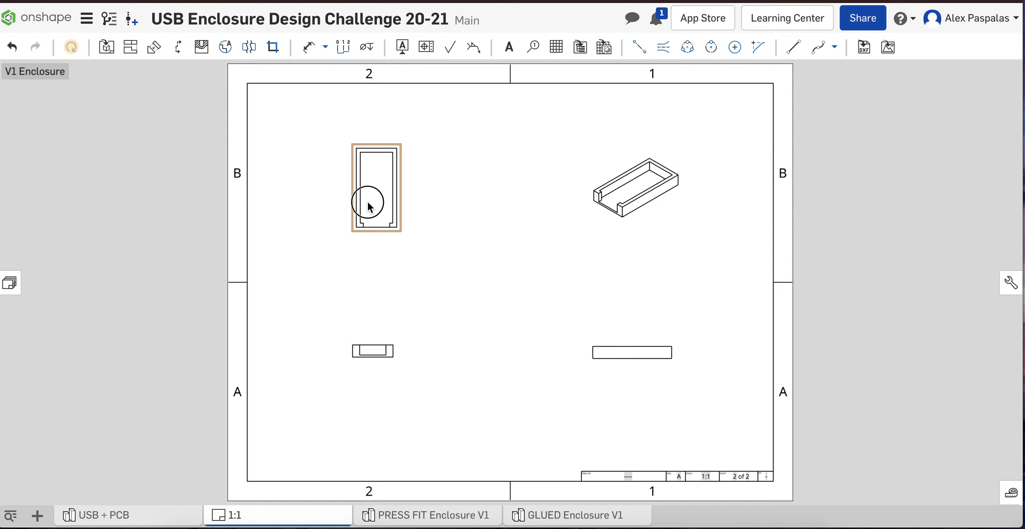
left_click_drag(367, 201, 362, 202)
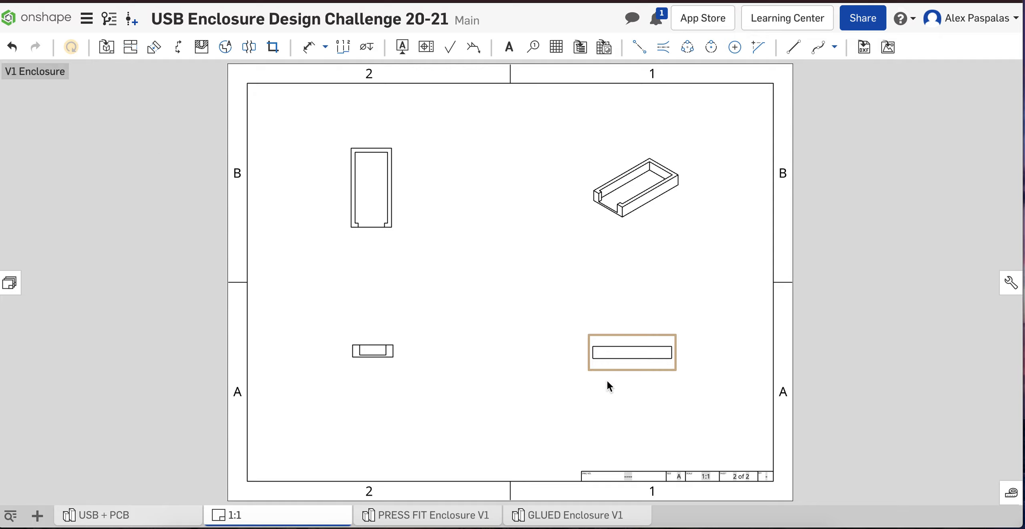
- Show hidden lines in the enclosure's right view in zone A1
scroll(641, 376, "up", 2)
scroll(641, 376, "up", 1)
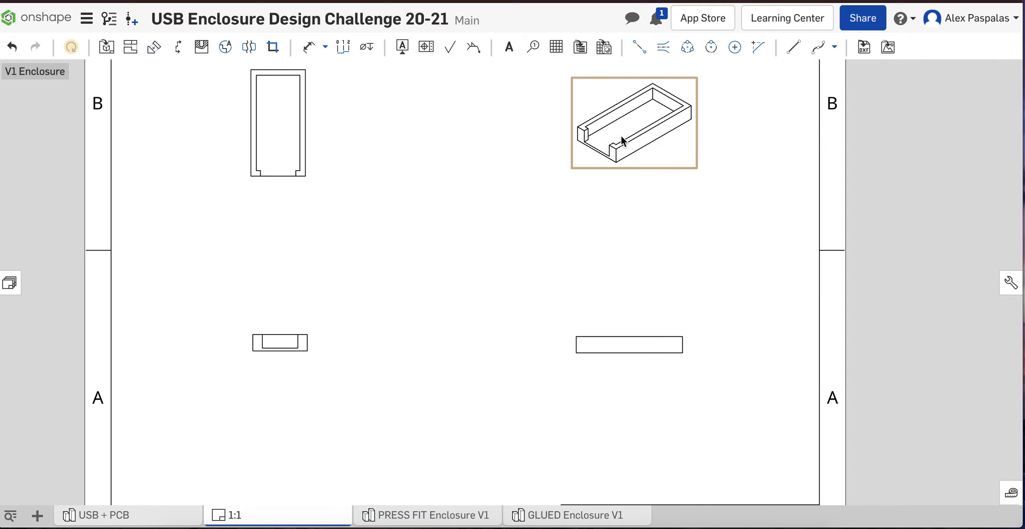
right_click(626, 346)
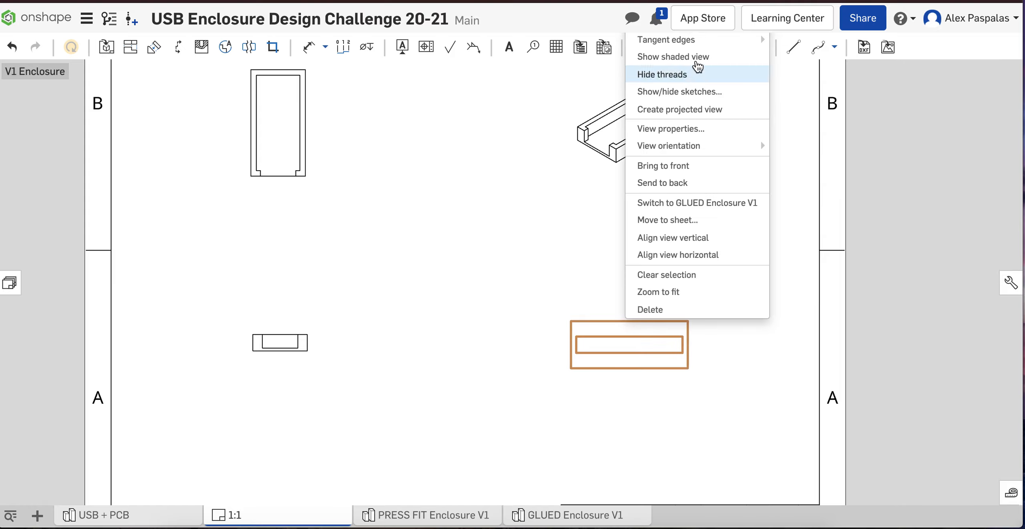
left_click(766, 371)
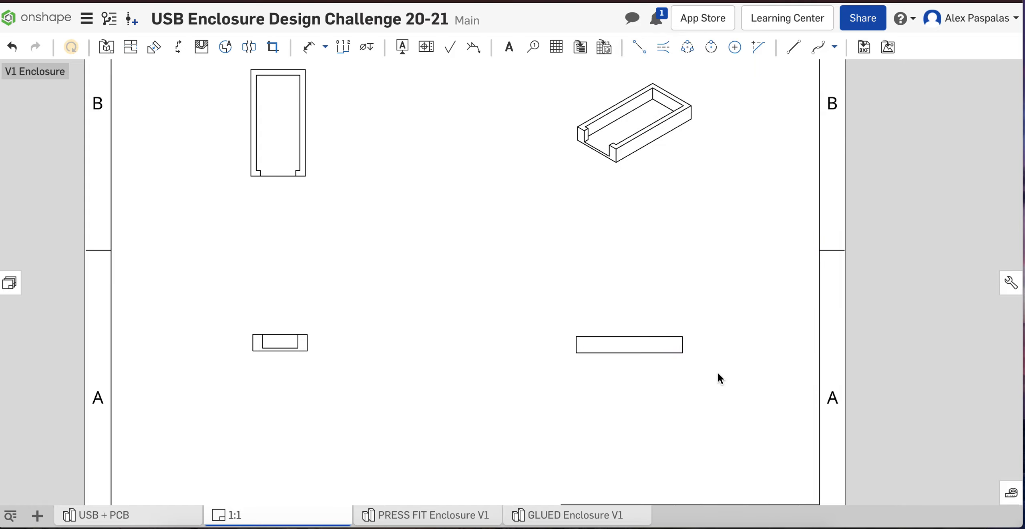
key("f")
right_click(650, 368)
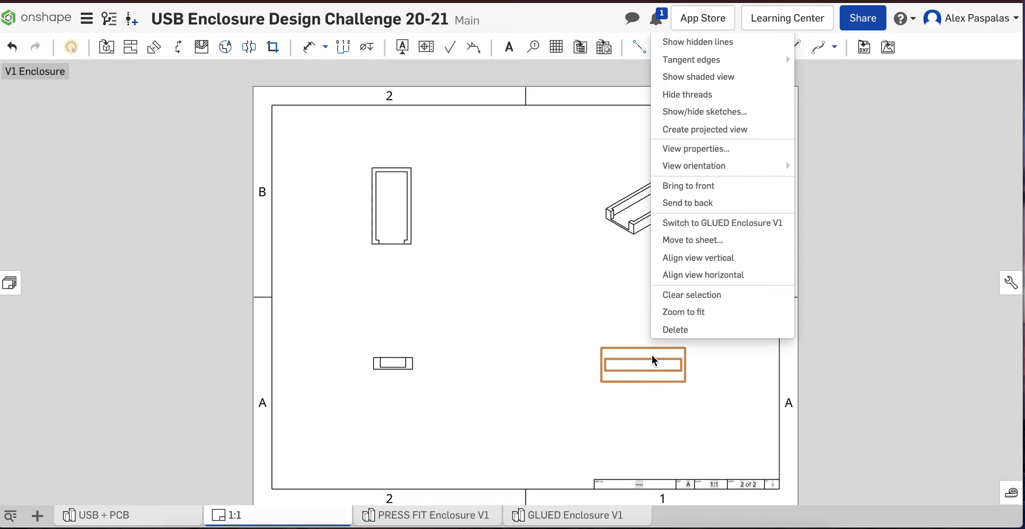
left_click(702, 45)
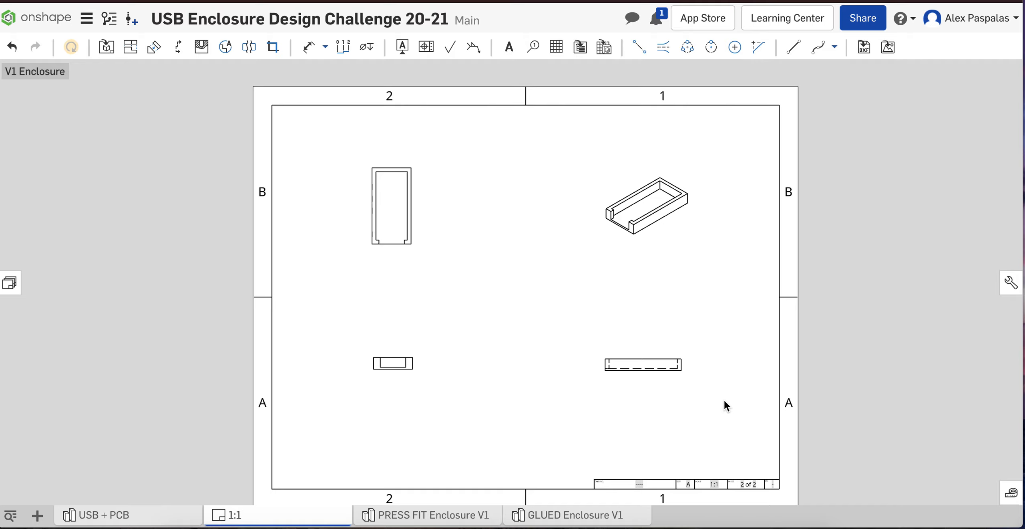
- Dimension the inner cavity's length and width in the top view, placing them beside and below the view
left_click(308, 47)
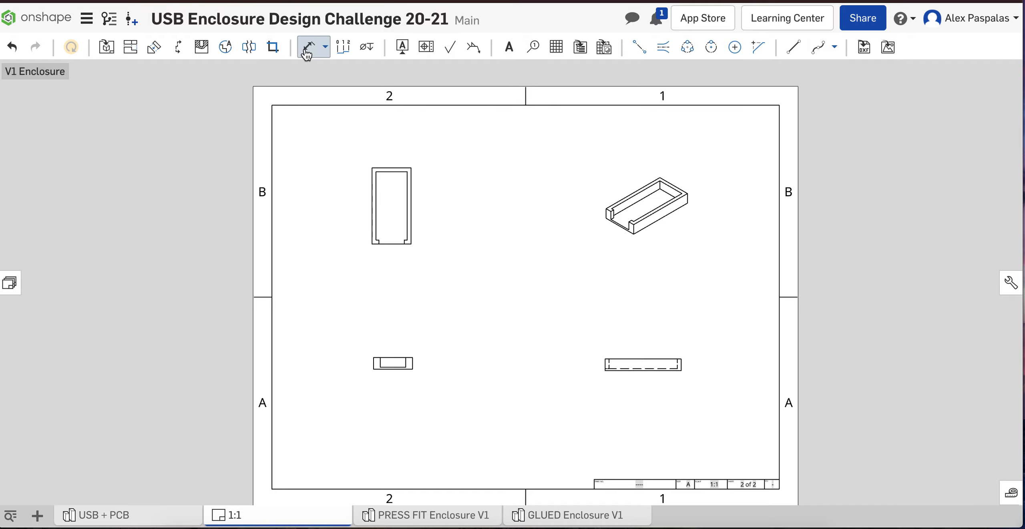
scroll(392, 191, "up", 4)
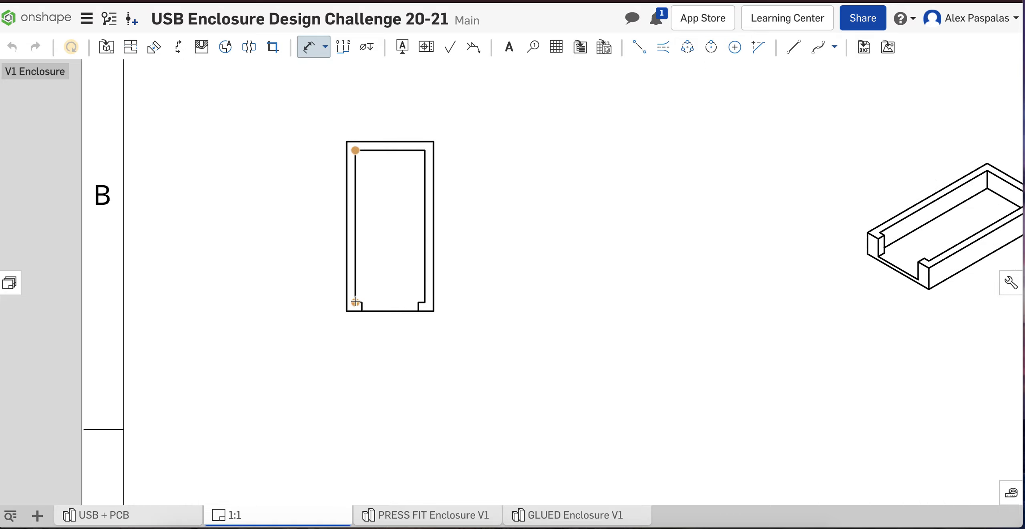
left_click(307, 224)
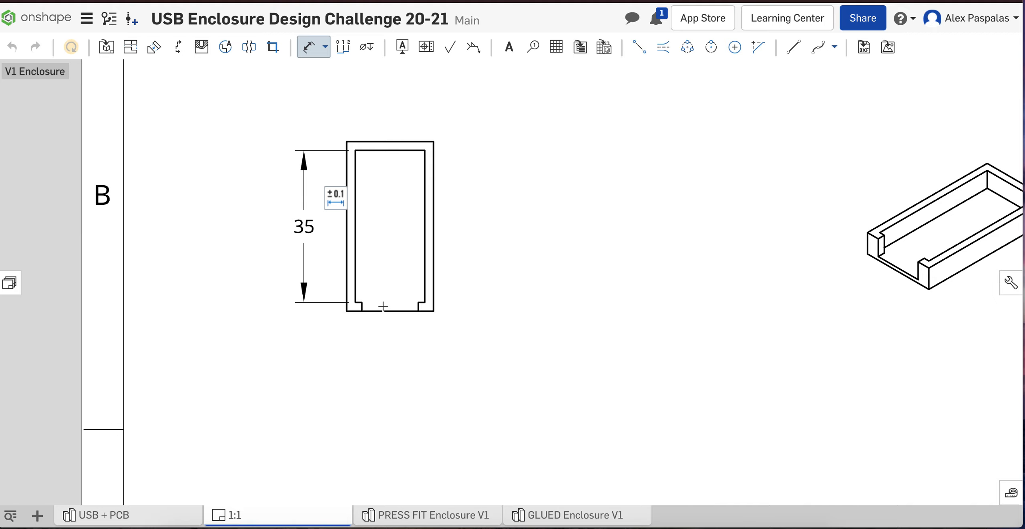
left_click(356, 302)
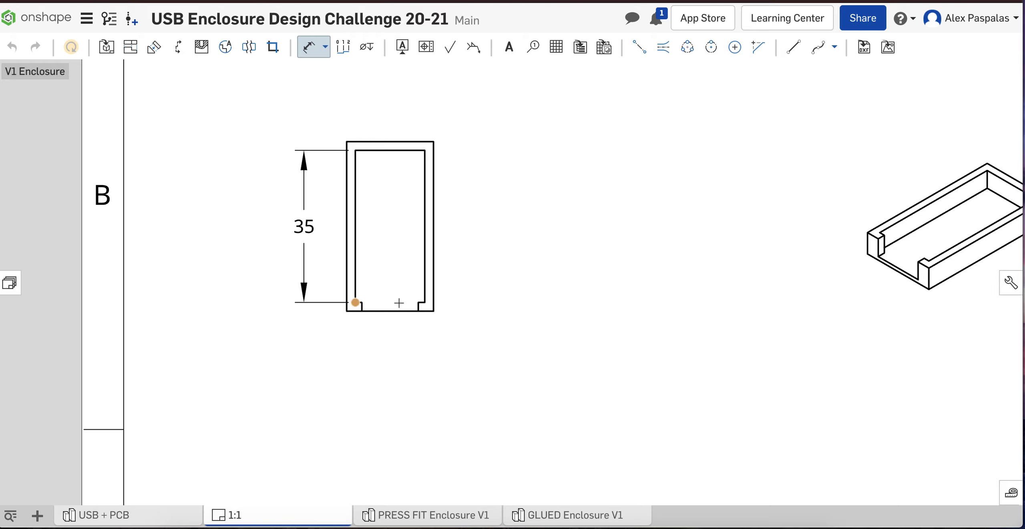
left_click(425, 302)
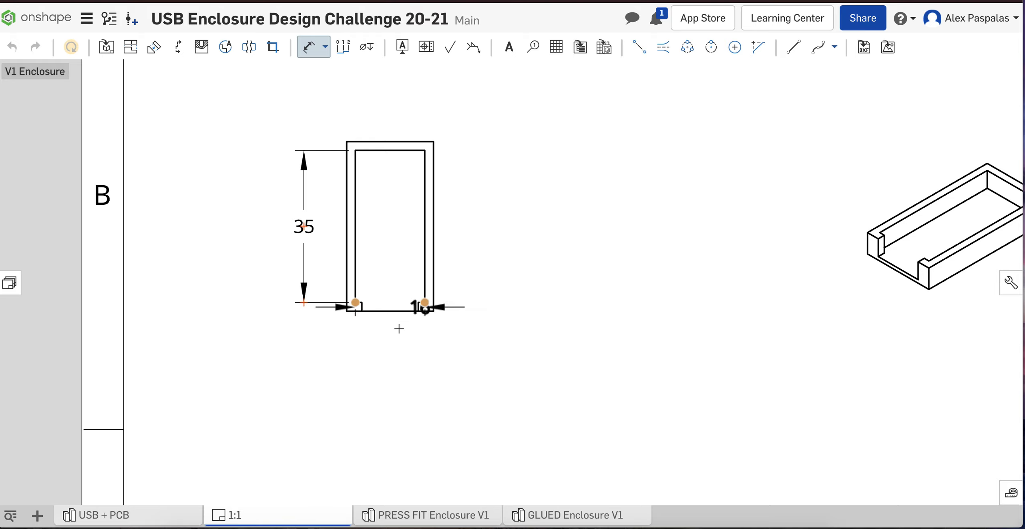
left_click(392, 340)
- Dimension the width of the USB opening between the end lips in the top view, placed below the cavity width dimension
scroll(394, 410, "down", 3)
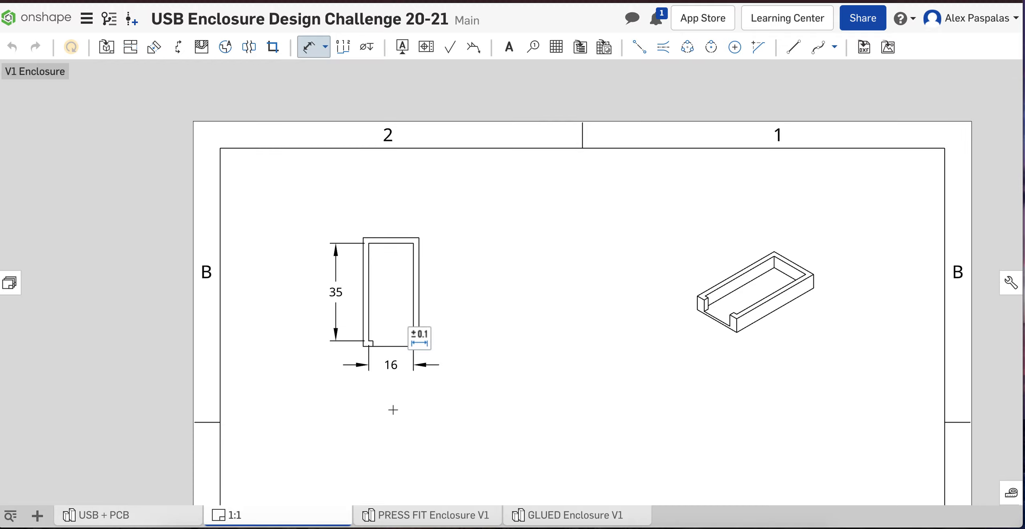
scroll(393, 409, "up", 1)
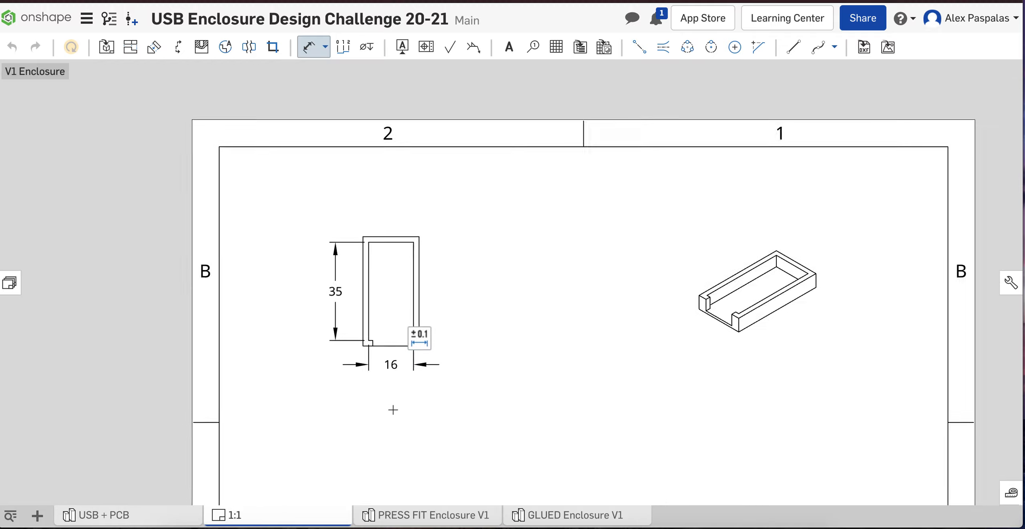
scroll(393, 410, "down", 3)
scroll(387, 493, "up", 1)
scroll(386, 492, "up", 4)
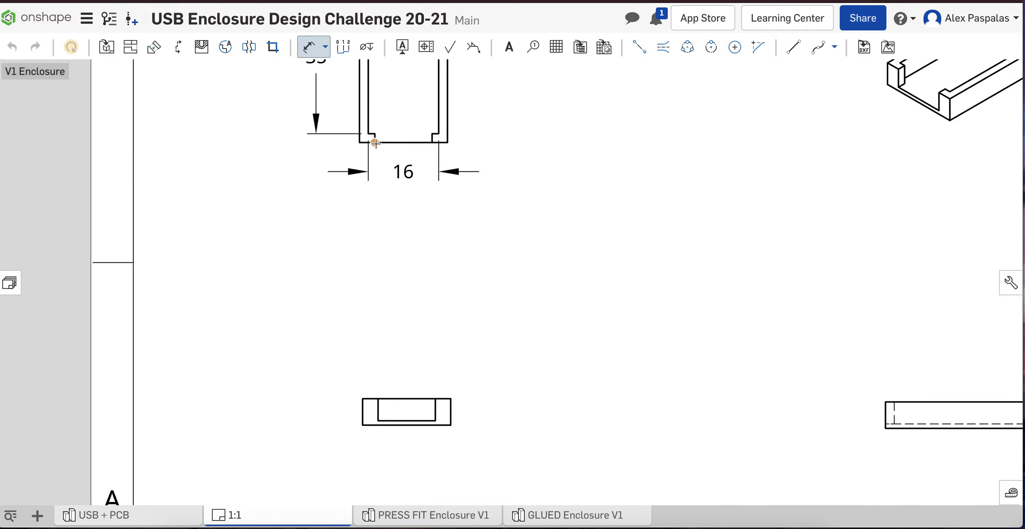
left_click(432, 142)
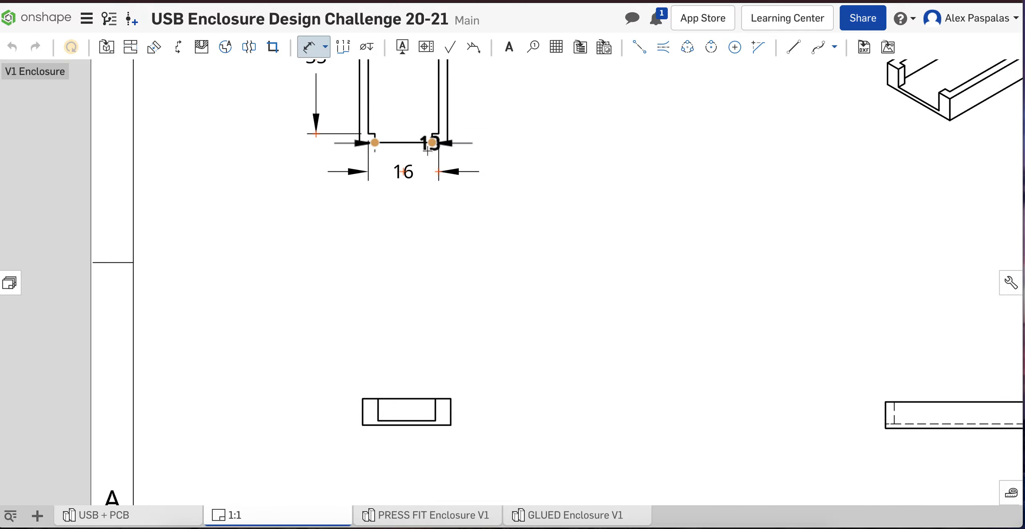
left_click(400, 222)
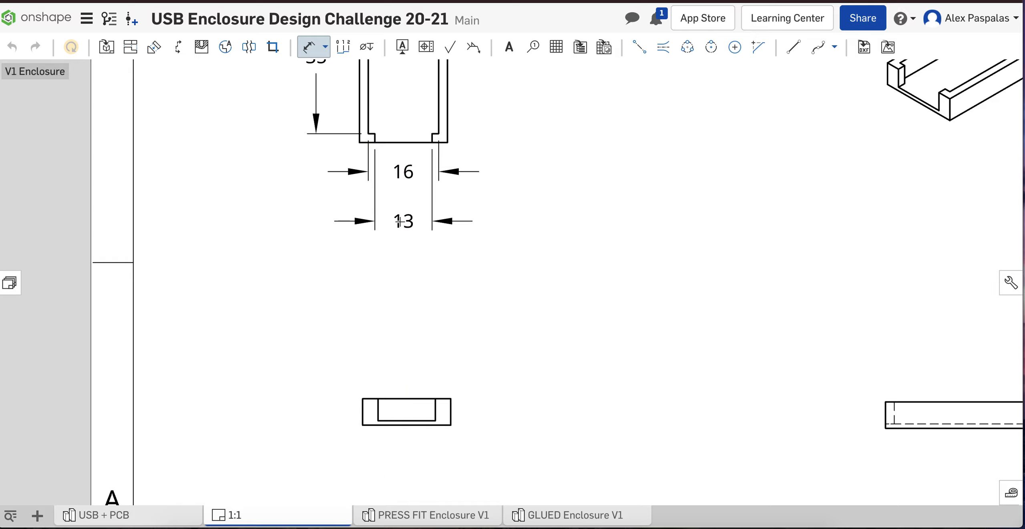
- Dimension the cavity's depth in the front view, placed beside the view, and finish dimensioning
scroll(503, 261, "down", 1)
scroll(510, 264, "down", 2)
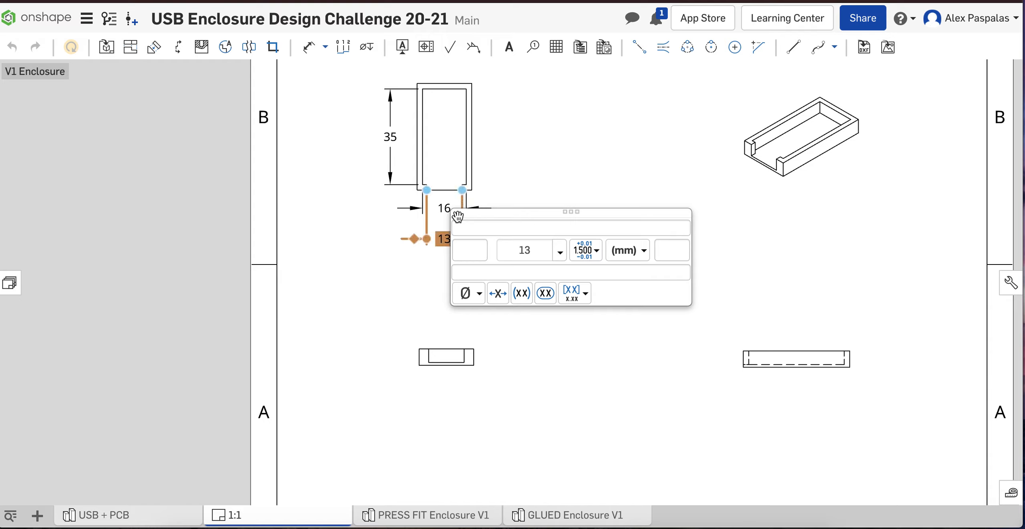
left_click(463, 434)
scroll(492, 369, "up", 3)
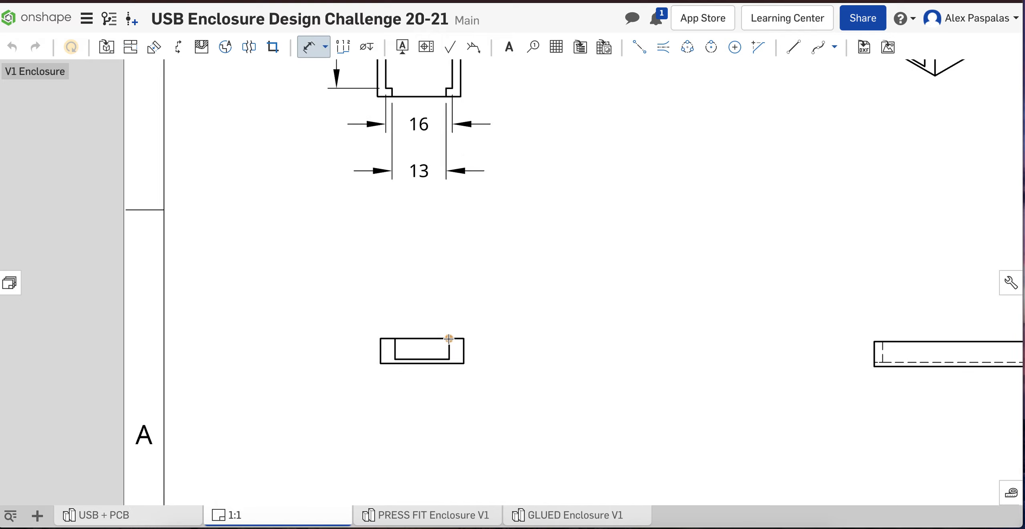
left_click(449, 359)
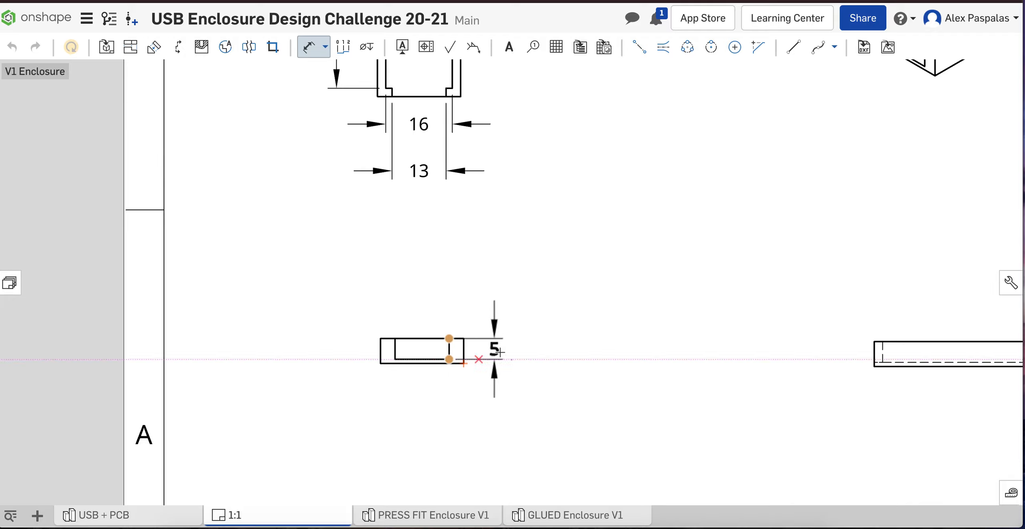
left_click(501, 350)
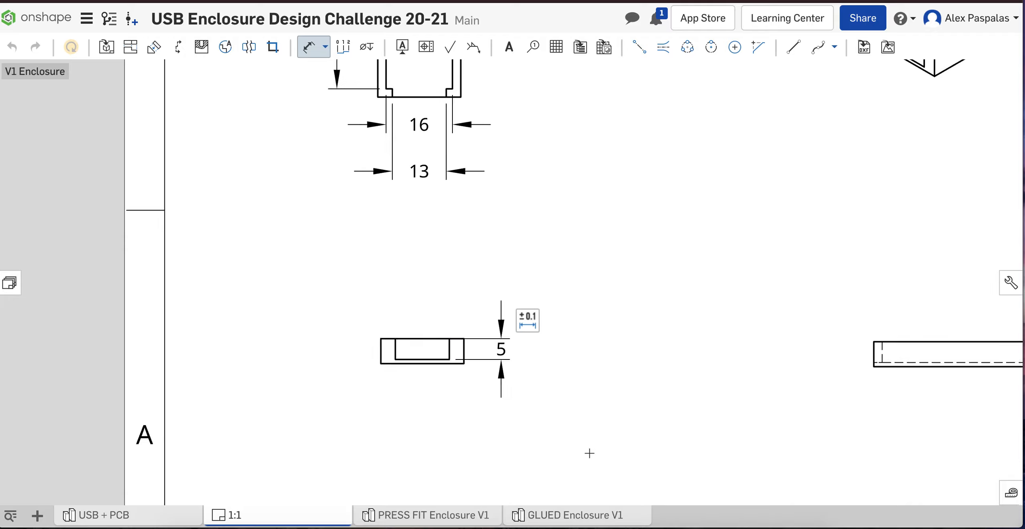
scroll(590, 452, "down", 4)
scroll(984, 475, "up", 3)
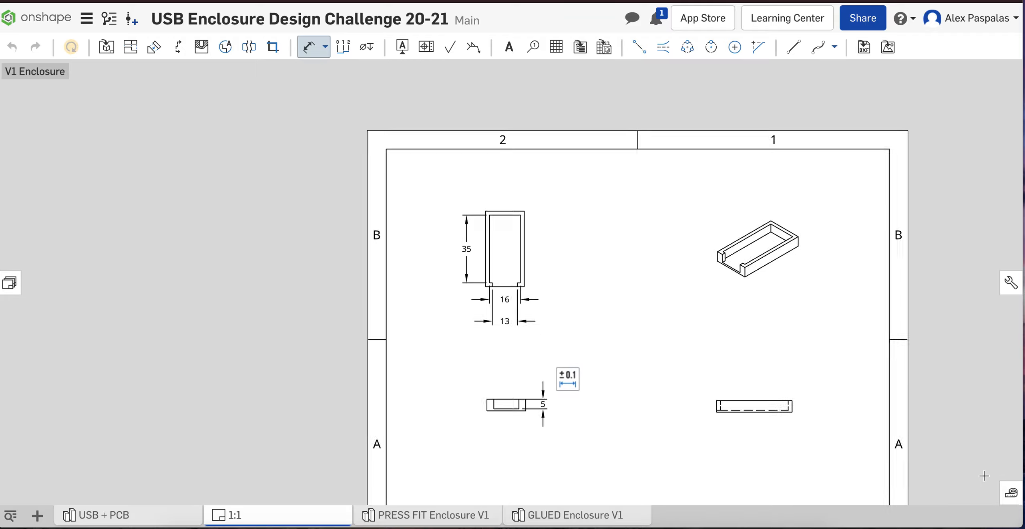
scroll(985, 475, "down", 2)
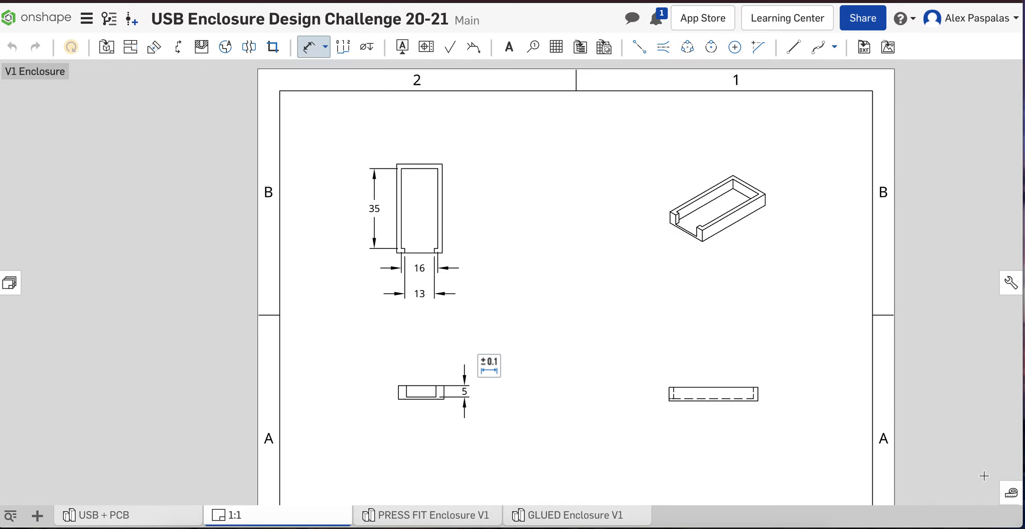
key("Escape")
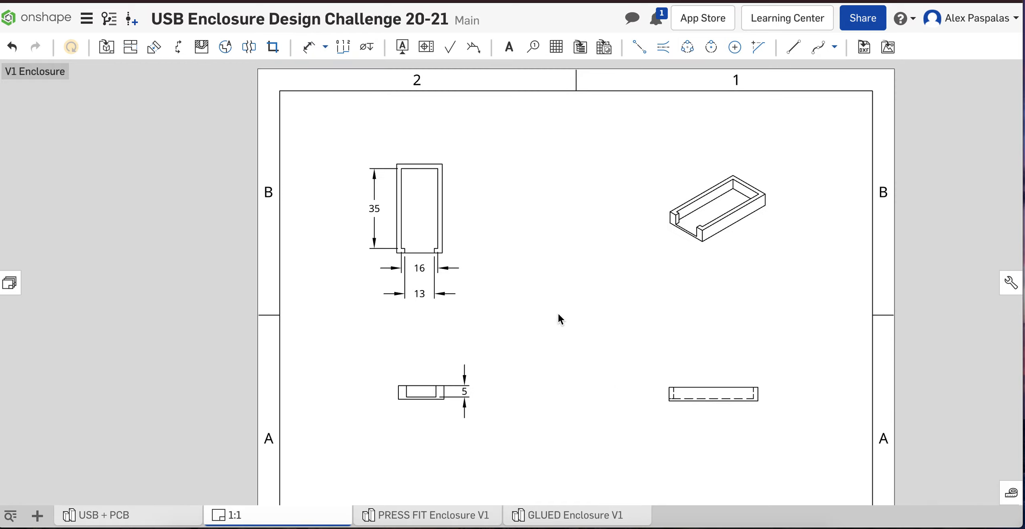
- Show the drawing's sheet list and check the options available for the V1 Enclosure sheet
right_click(529, 303)
left_click(211, 336)
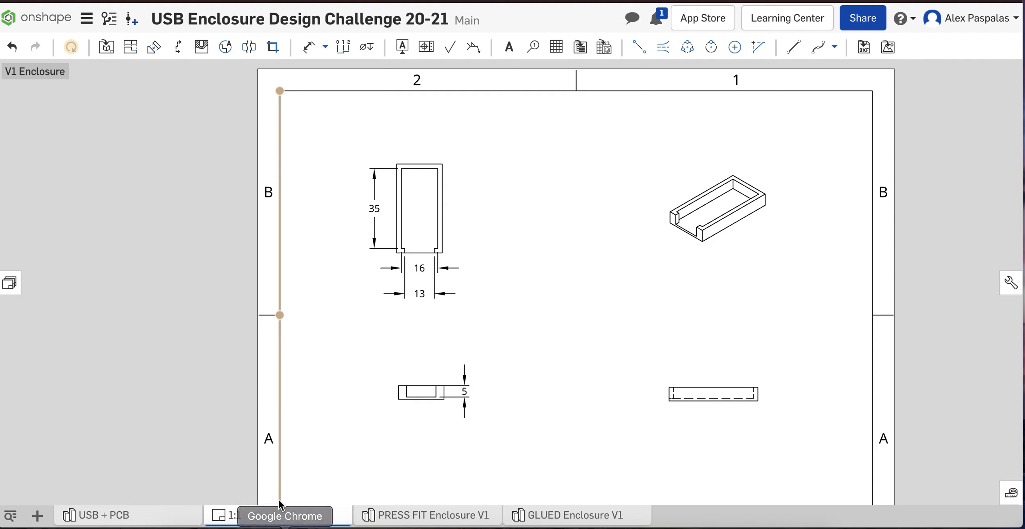
left_click(9, 283)
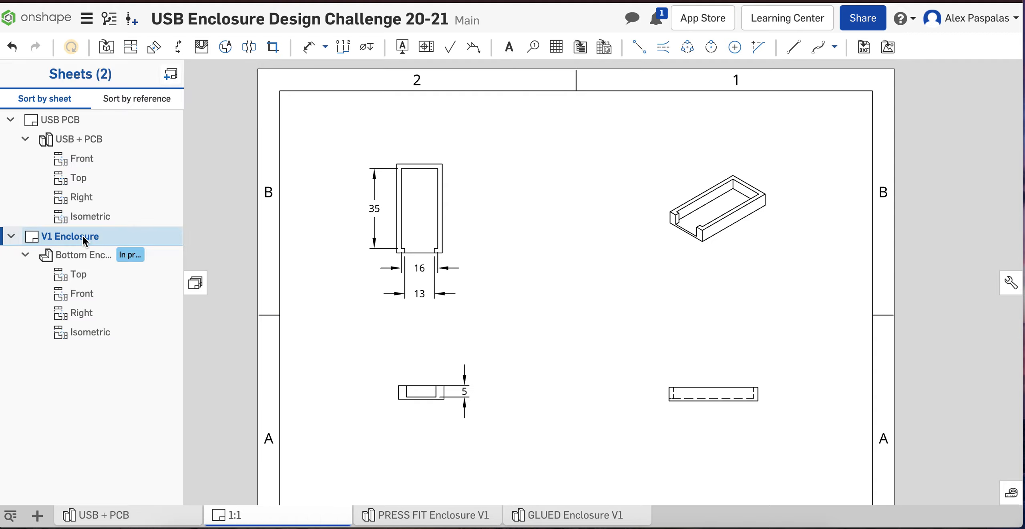
right_click(83, 235)
left_click(234, 337)
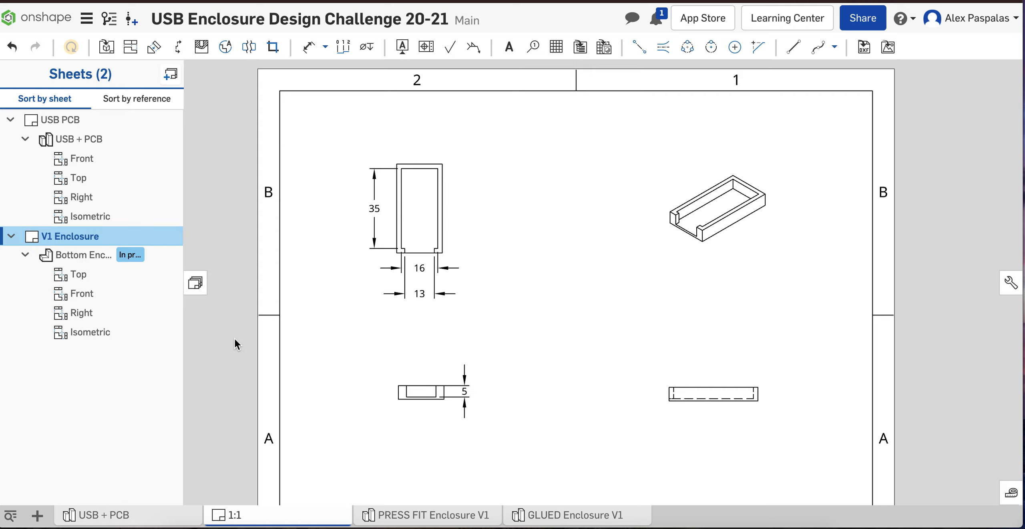
- Export the 1:1 drawing as a downloaded PDF with the file name "V1 Enclosure 1-1"
right_click(261, 516)
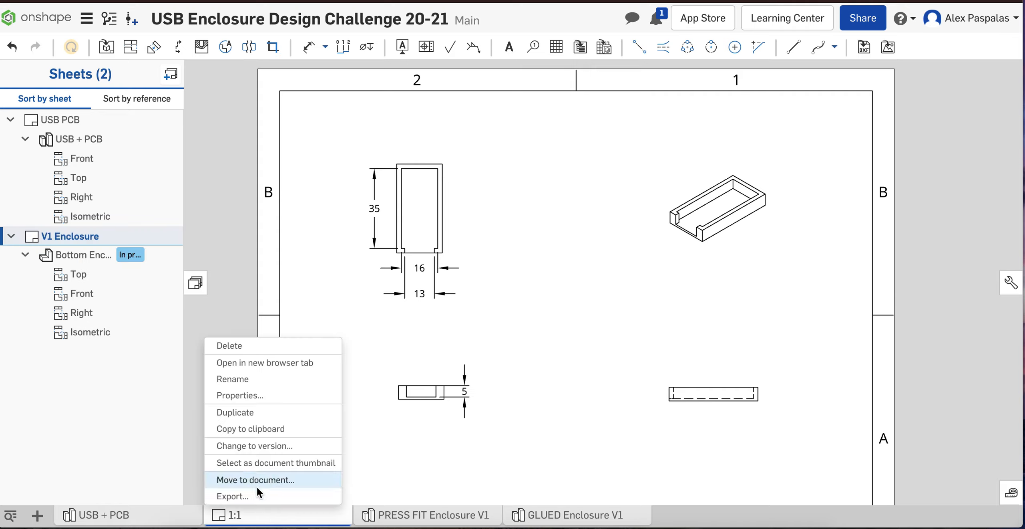
left_click(230, 496)
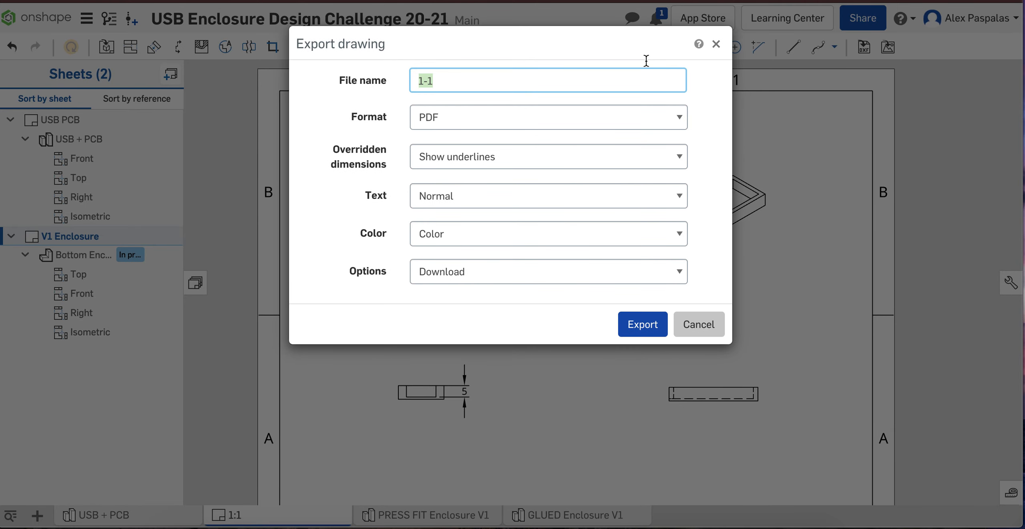
left_click(472, 89)
key("BackSpace")
key("BackSpace")
key("BackSpace")
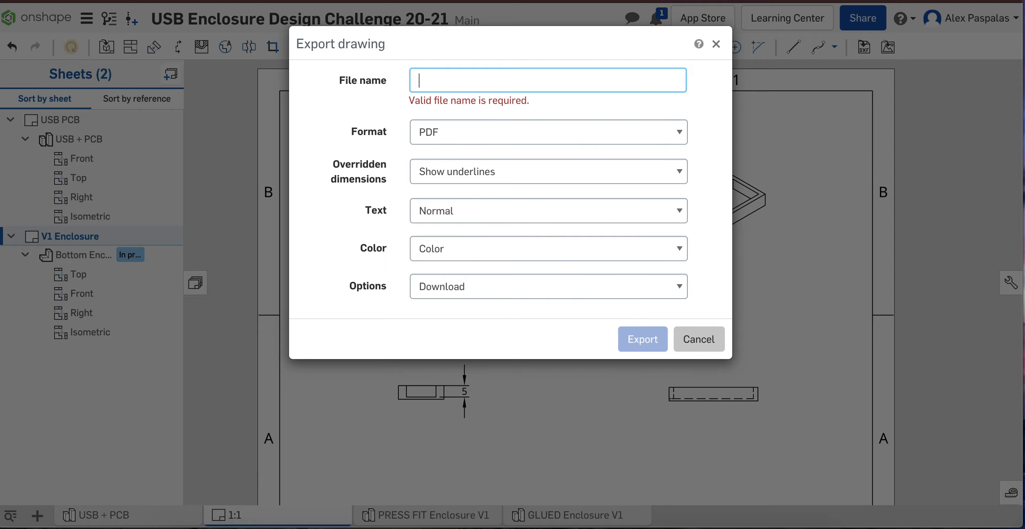
type("V1 Enclosure 1-1")
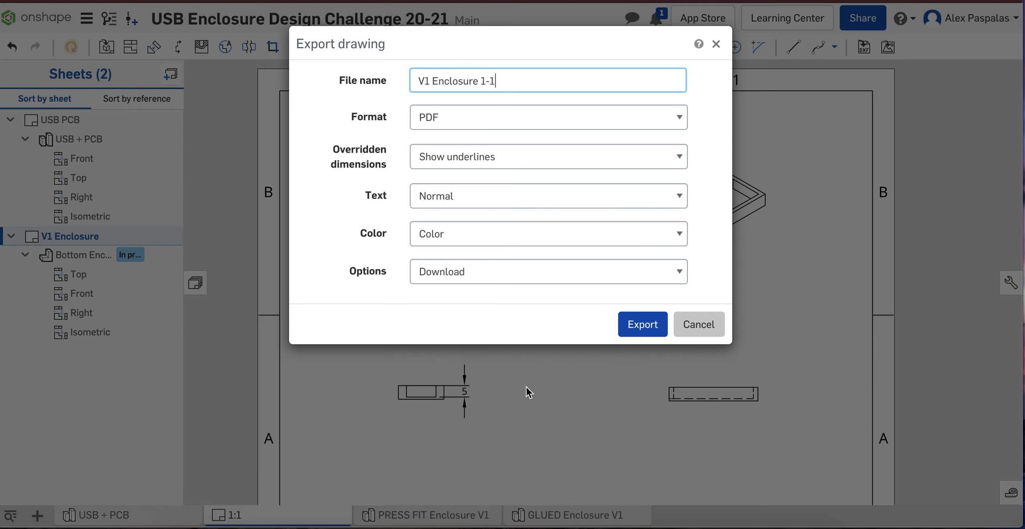
left_click(643, 324)
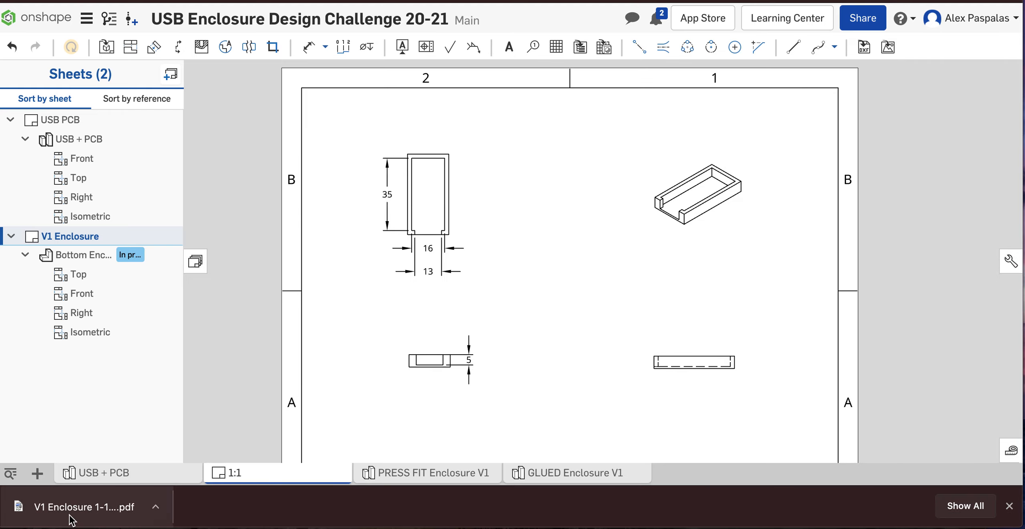
- Open the exported PDF and check the drawing sheets on both of its pages
left_click(87, 501)
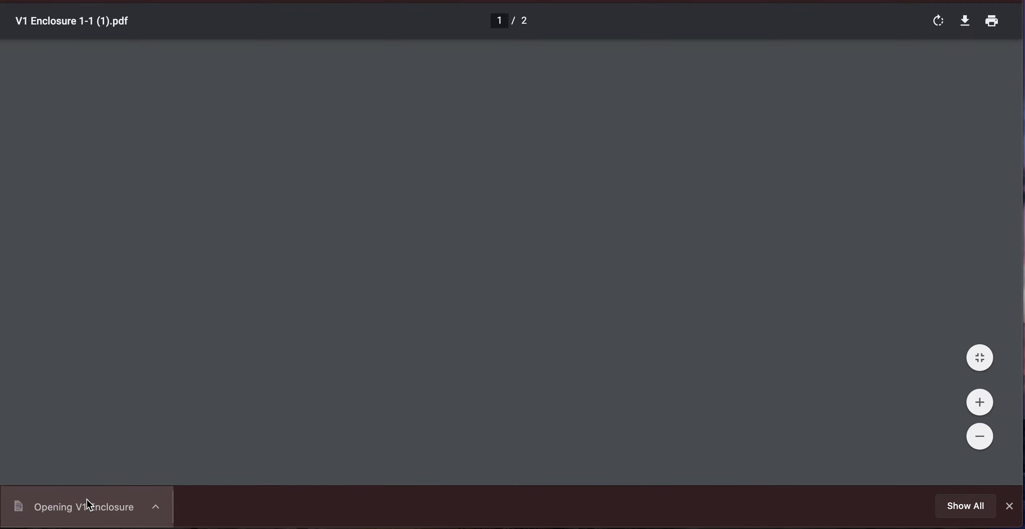
scroll(565, 189, "down", 10)
scroll(566, 191, "up", 10)
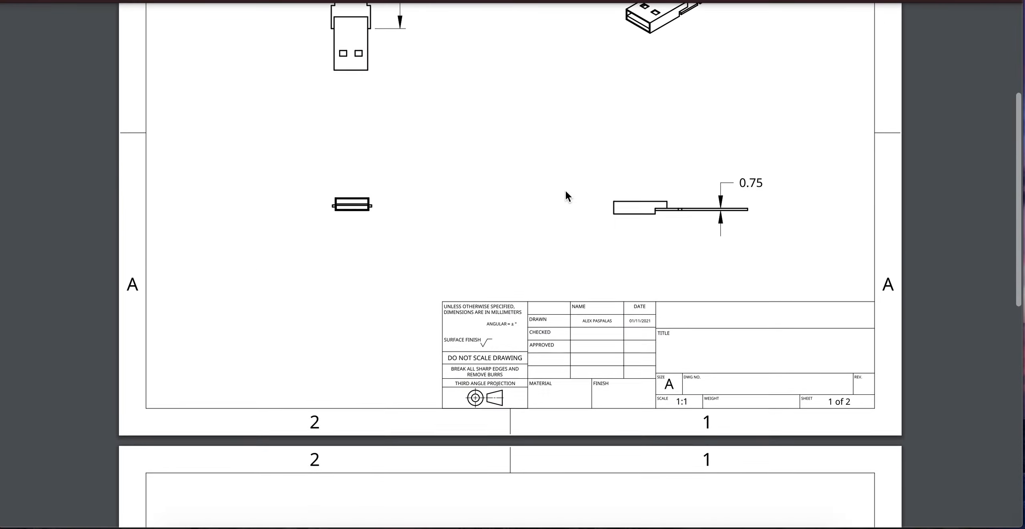
scroll(566, 191, "up", 4)
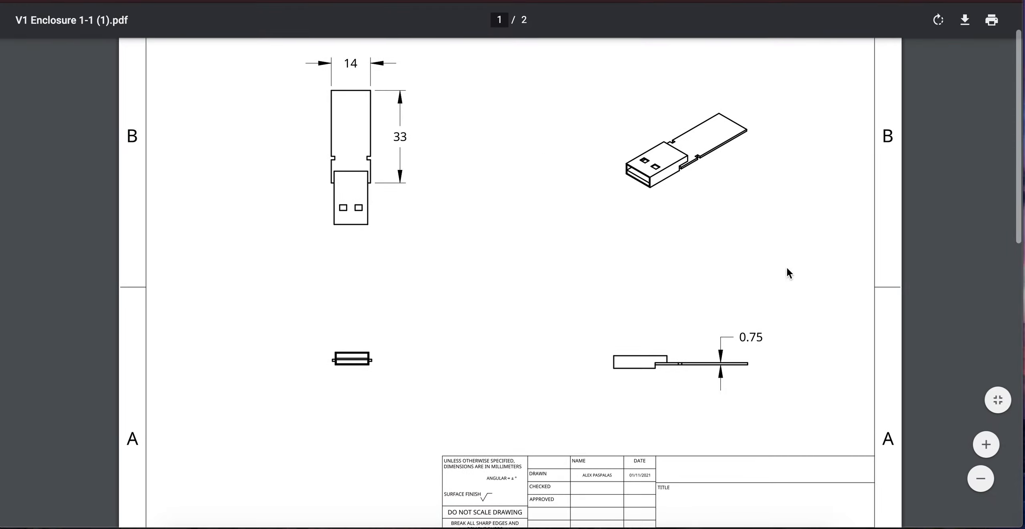
scroll(641, 242, "down", 14)
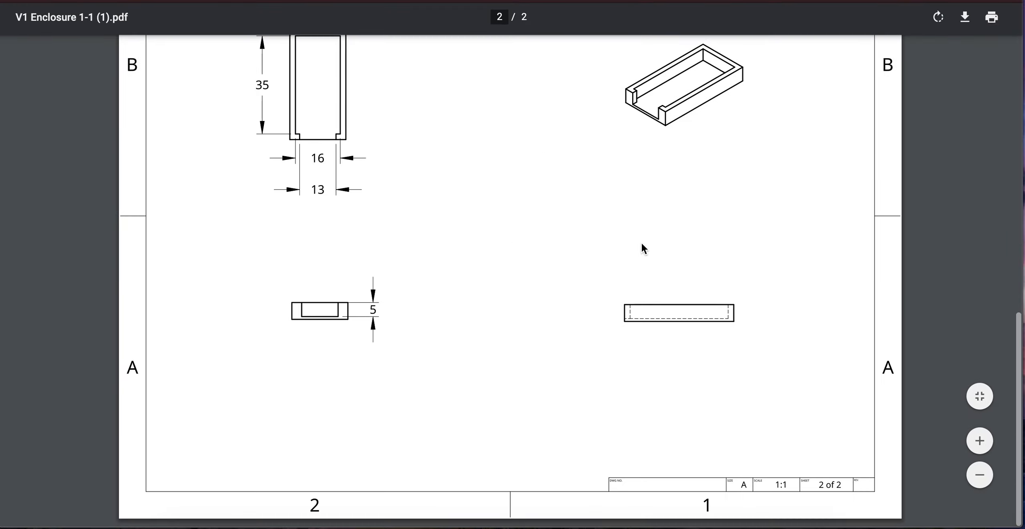
- Bring up the print setup for the PDF and examine its additional paper, scale and two-sided settings
left_click(988, 22)
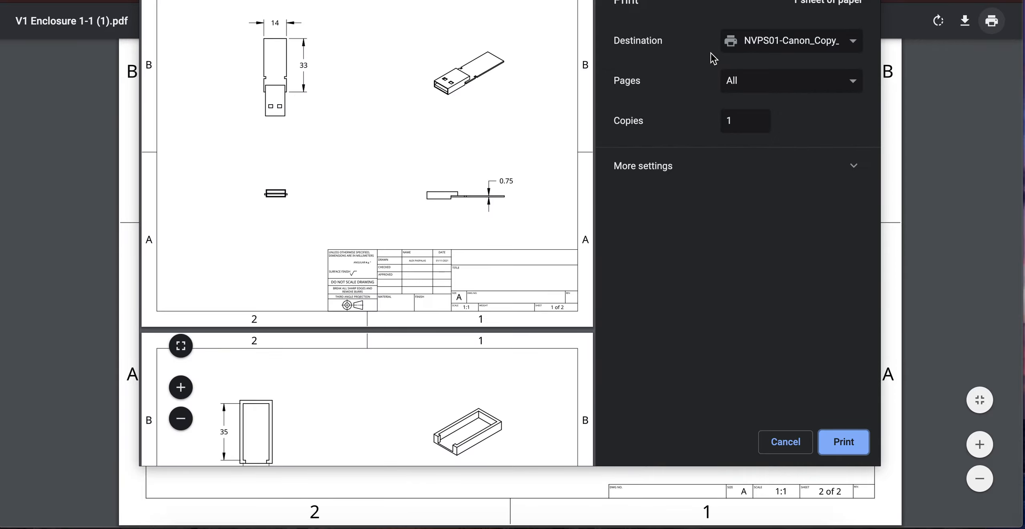
left_click(853, 166)
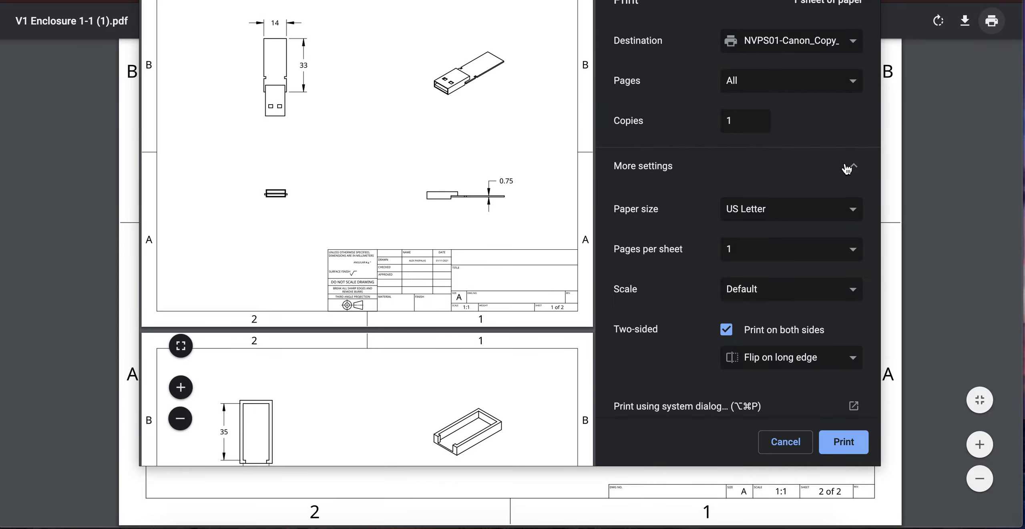
scroll(745, 268, "down", 2)
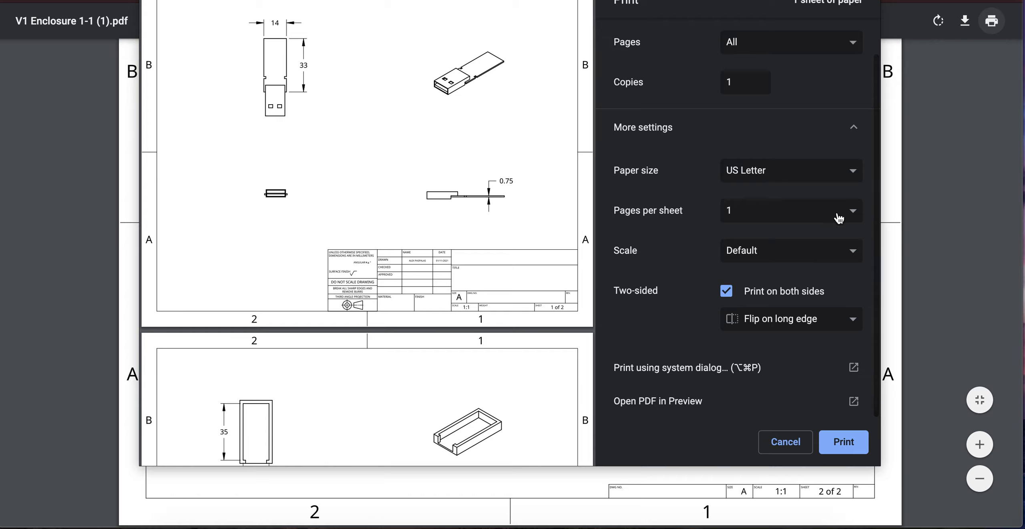
scroll(738, 79, "up", 2)
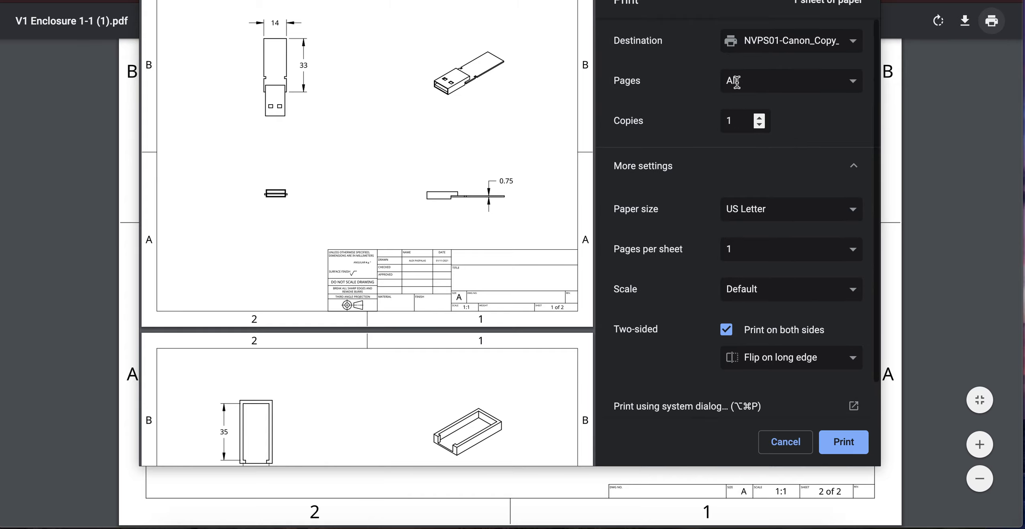
- Restrict the print range to custom page 2, and dismiss the print setup without printing
left_click(812, 90)
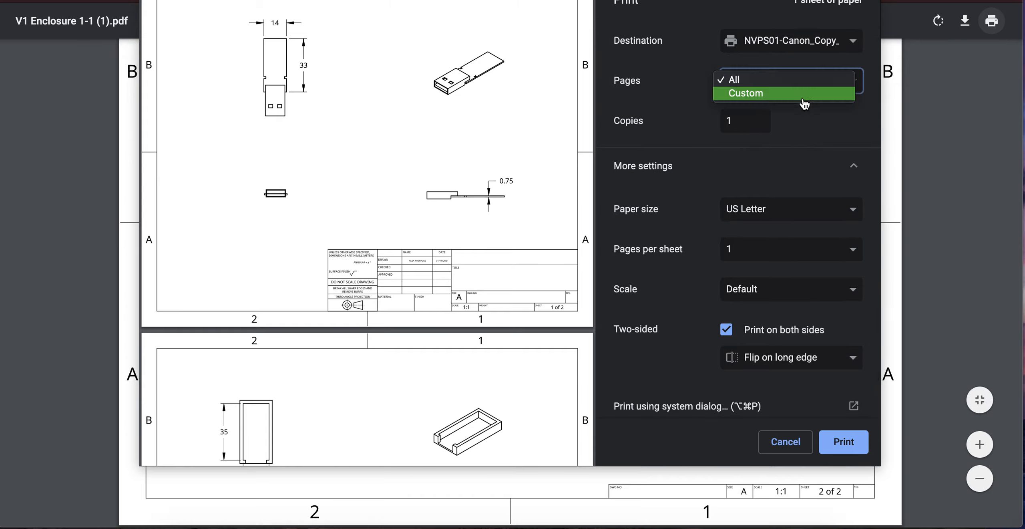
left_click(803, 102)
type("12")
key("BackSpace")
key("BackSpace")
type("2")
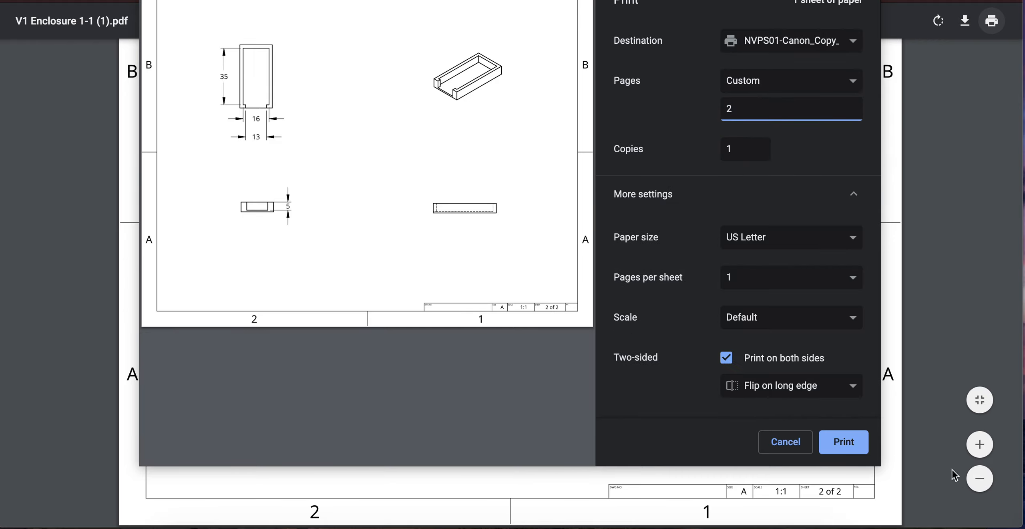
left_click(785, 442)
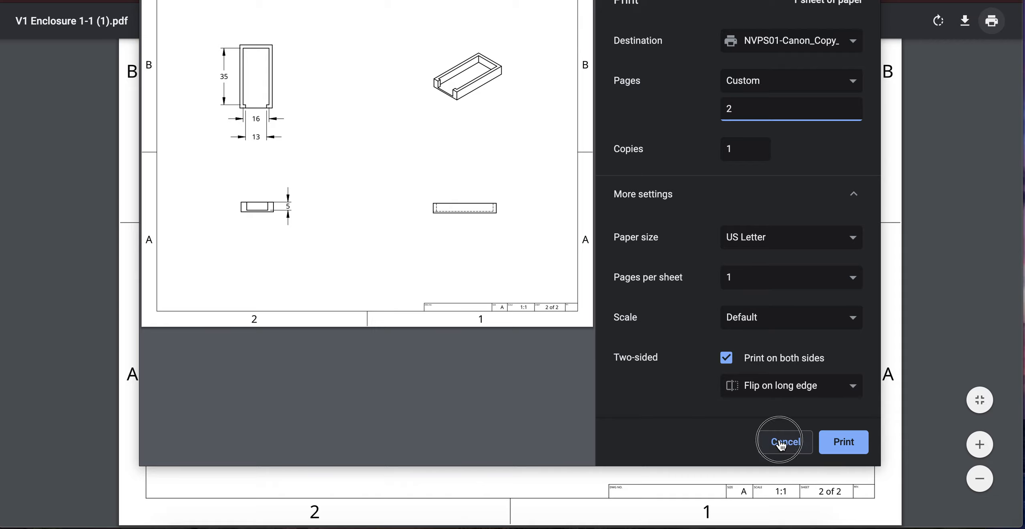